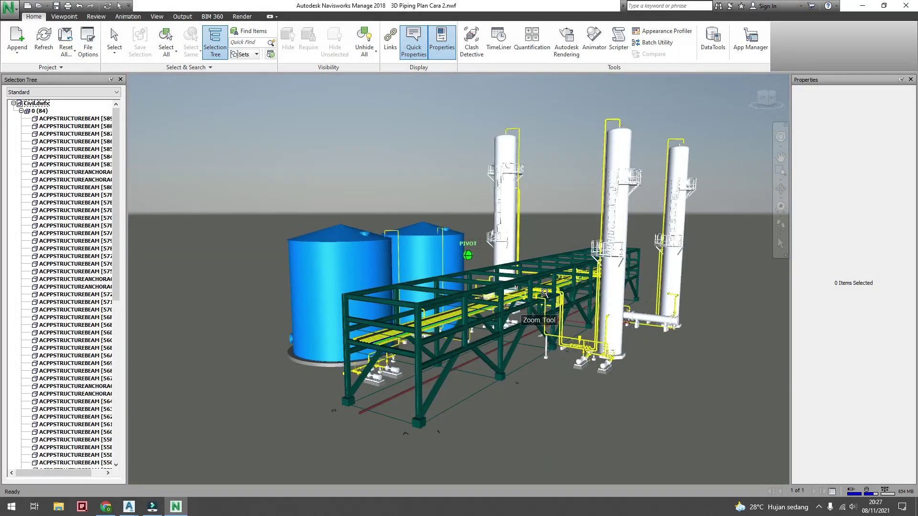
Override the color of the front storage tank with blue
{"action": "mouse_move", "coordinate": [416, 299]}
{"action": "left_mouse_down"}
{"action": "mouse_move", "coordinate": [391, 294]}
{"action": "mouse_move", "coordinate": [556, 307]}
{"action": "mouse_move", "coordinate": [590, 277]}
{"action": "left_mouse_up"}
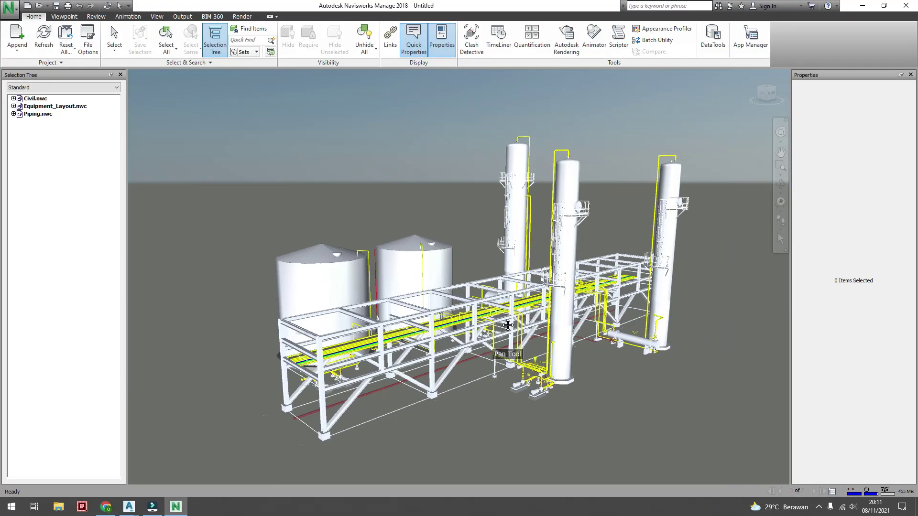
{"action": "left_click_drag", "start_coordinate": [507, 326], "coordinate": [565, 341]}
{"action": "left_click", "coordinate": [114, 39]}
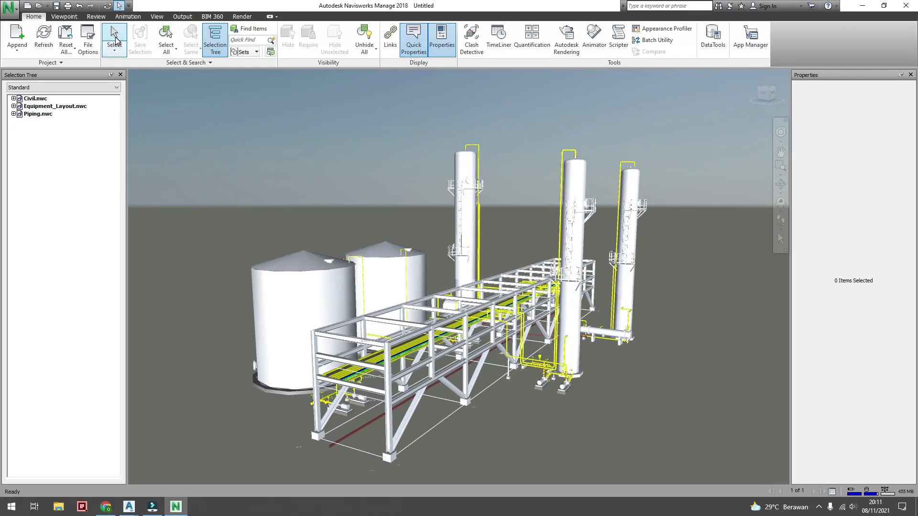
{"action": "left_click", "coordinate": [315, 291]}
{"action": "right_click", "coordinate": [307, 300]}
{"action": "mouse_move", "coordinate": [373, 303]}
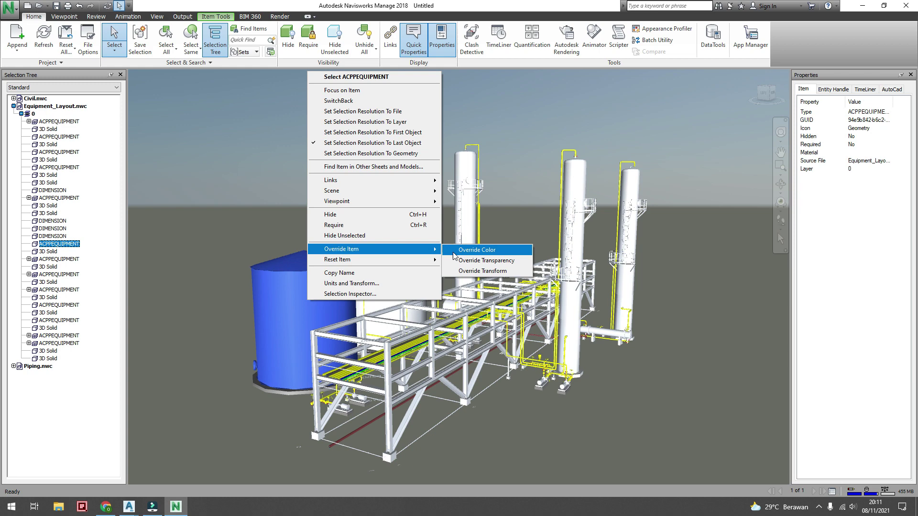
{"action": "left_click", "coordinate": [535, 303]}
{"action": "left_click", "coordinate": [428, 314]}
Override the color of the second storage tank, behind the first, with the same blue
{"action": "left_click", "coordinate": [379, 218]}
{"action": "middle_click_drag", "start_coordinate": [378, 218], "coordinate": [384, 281], "text": "shift"}
{"action": "right_click", "coordinate": [386, 284]}
{"action": "mouse_move", "coordinate": [454, 471]}
{"action": "left_click", "coordinate": [569, 446]}
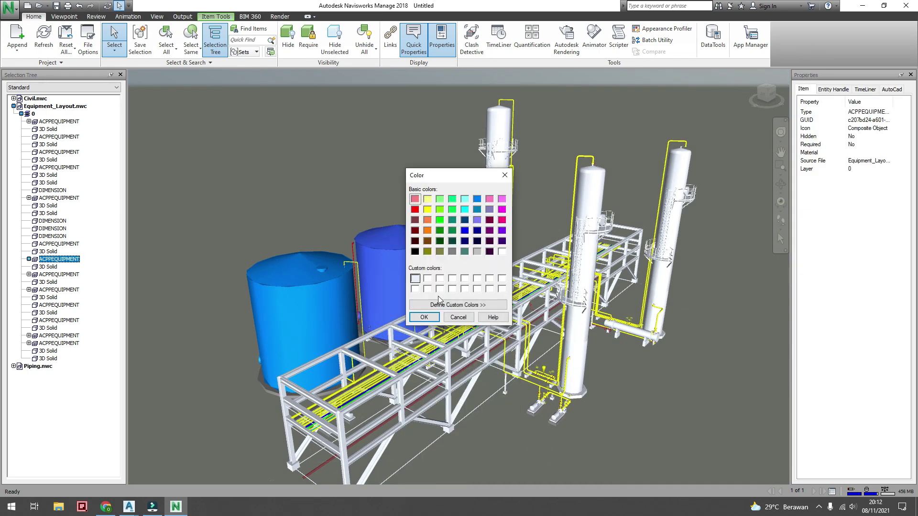
{"action": "left_click", "coordinate": [425, 318]}
{"action": "middle_click_drag", "start_coordinate": [425, 318], "coordinate": [455, 288], "text": "shift"}
{"action": "left_click", "coordinate": [454, 288]}
Override the color of the whole Civil.nwc pipe rack structure with dark green
{"action": "left_click", "coordinate": [35, 99]}
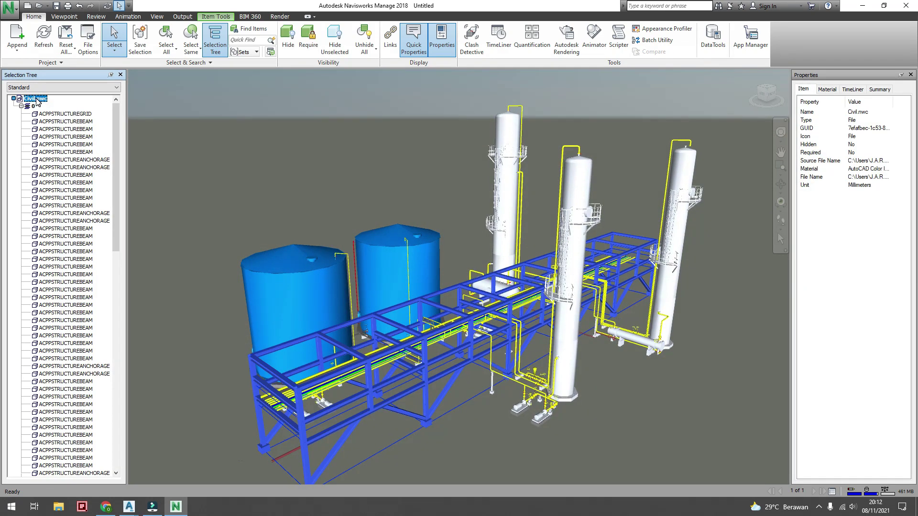
{"action": "right_click", "coordinate": [36, 100]}
{"action": "mouse_move", "coordinate": [72, 278]}
{"action": "left_click", "coordinate": [230, 278]}
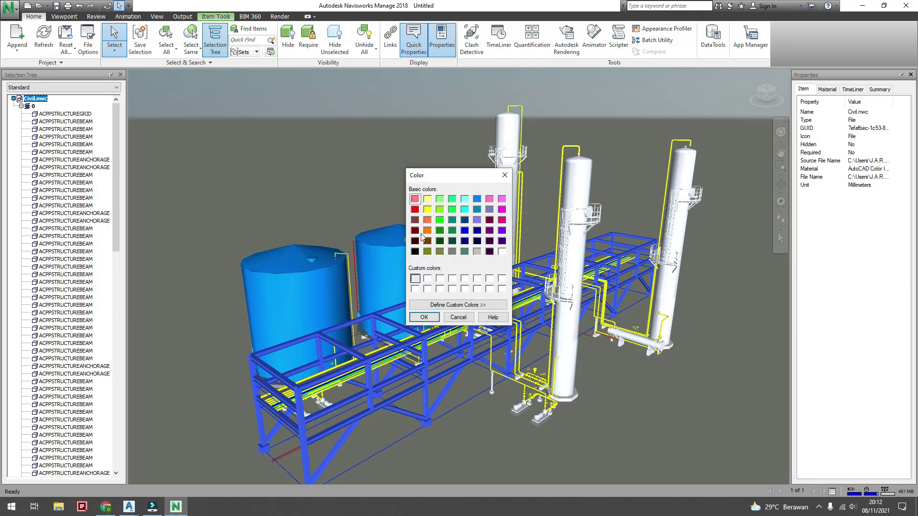
{"action": "left_click", "coordinate": [452, 305]}
{"action": "left_click", "coordinate": [415, 220]}
{"action": "left_click", "coordinate": [424, 317]}
{"action": "key", "text": "Escape"}
{"action": "middle_click_drag", "start_coordinate": [403, 342], "coordinate": [423, 337], "text": "shift"}
{"action": "middle_click_drag", "start_coordinate": [505, 360], "coordinate": [469, 320], "text": "shift"}
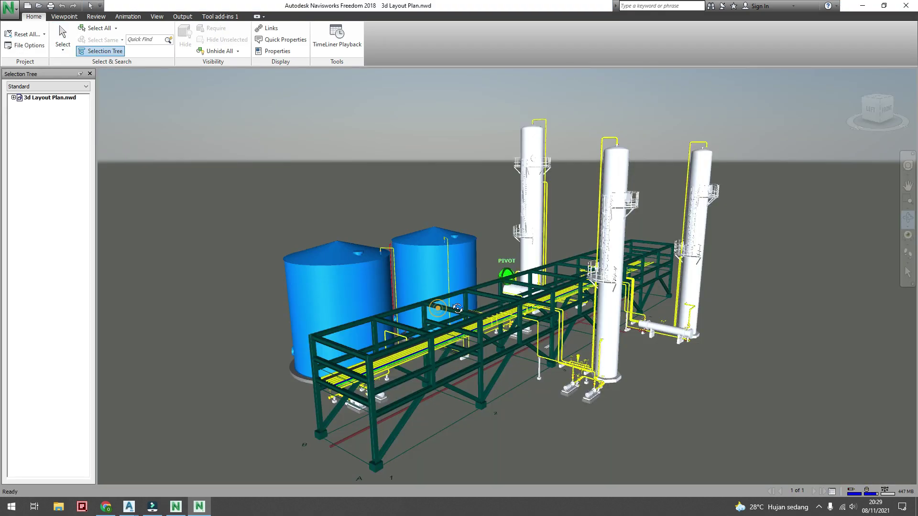
{"action": "middle_click_drag", "start_coordinate": [526, 325], "coordinate": [703, 311], "text": "shift"}
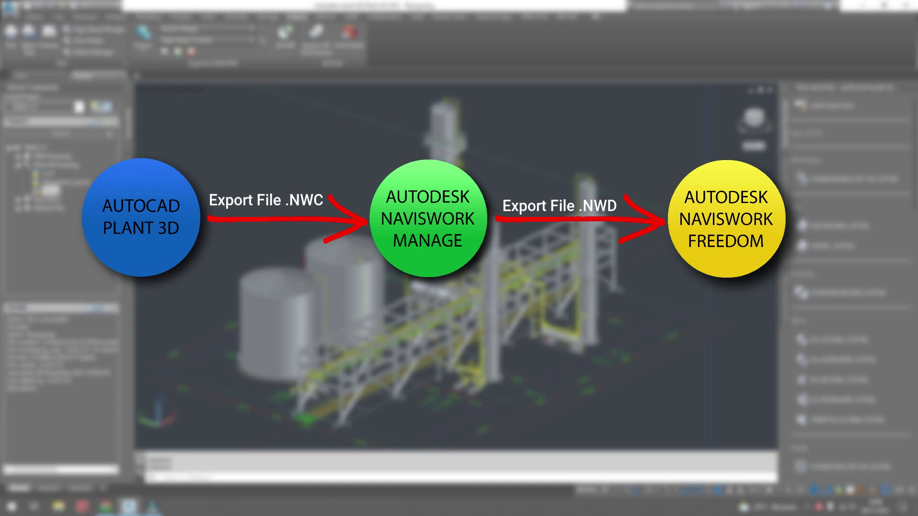
In AutoCAD Plant 3D, unload the Civil, Equipment_Layout and Plan Layout external references from the Piping drawing
{"action": "type", "text": "xref"}
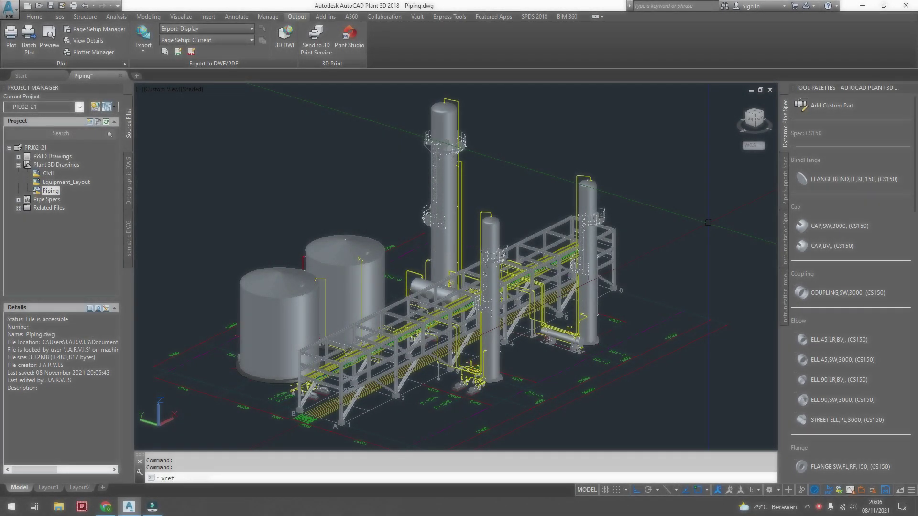
{"action": "key", "text": "Return"}
{"action": "right_click", "coordinate": [242, 181]}
{"action": "left_click", "coordinate": [256, 208]}
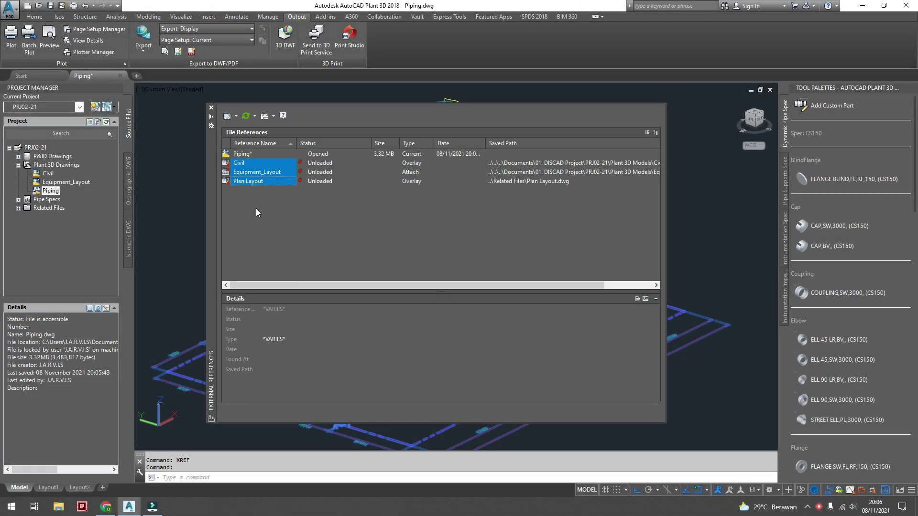
Open the Civil and Equipment_Layout drawings from the project and unload the external reference in Equipment_Layout
{"action": "double_click", "coordinate": [49, 174]}
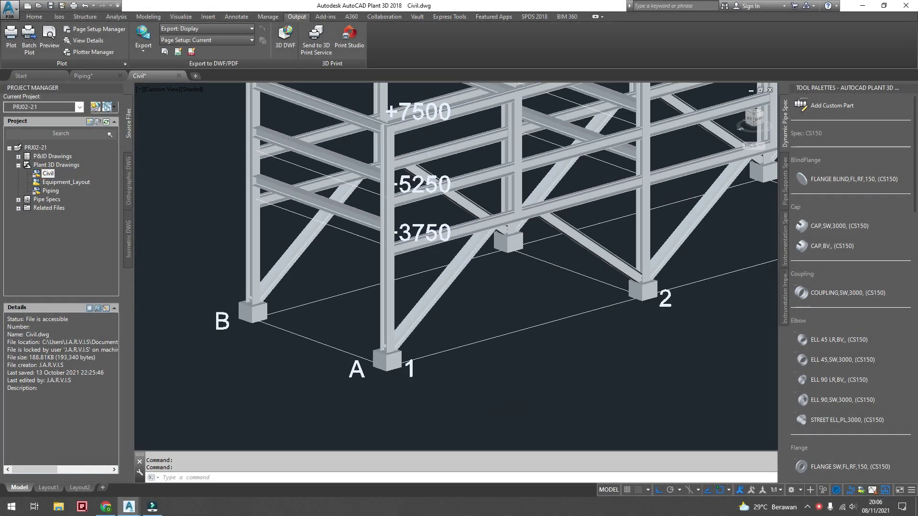
{"action": "double_click", "coordinate": [52, 183]}
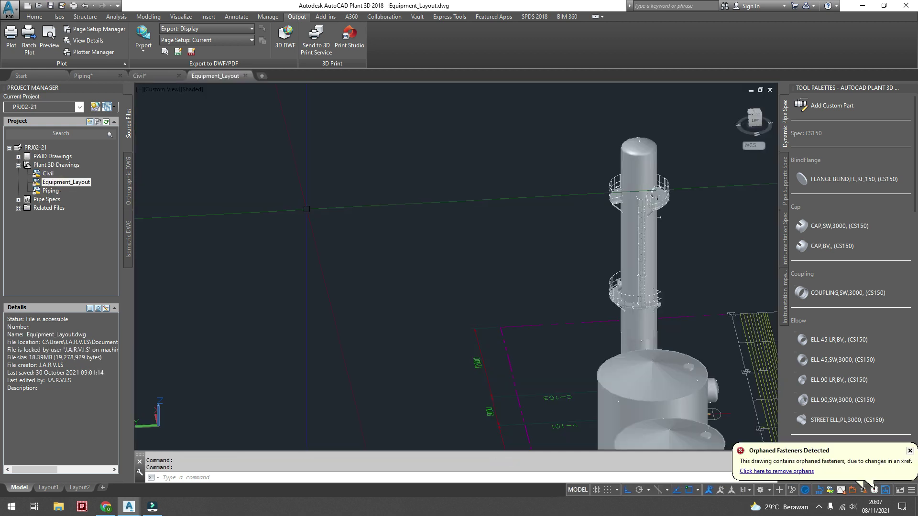
{"action": "scroll", "coordinate": [258, 194], "scroll_direction": "down", "scroll_amount": 2}
{"action": "type", "text": "xref"}
{"action": "key", "text": "Return"}
{"action": "right_click", "coordinate": [254, 165]}
{"action": "left_click", "coordinate": [260, 193]}
{"action": "left_click", "coordinate": [212, 108]}
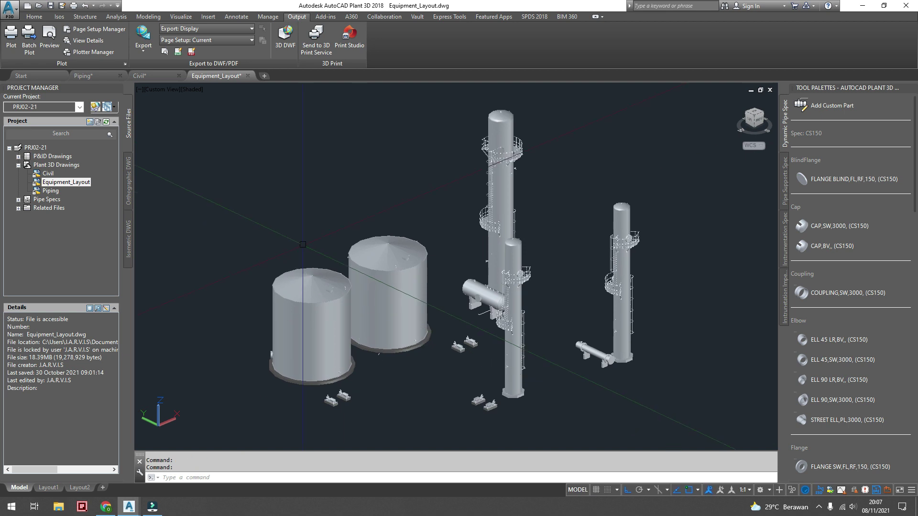
Save the open Piping, Civil and Equipment_Layout drawings, with Piping as the current drawing
{"action": "left_click", "coordinate": [83, 75]}
{"action": "key", "text": "ctrl+Tab"}
{"action": "key", "text": "ctrl+Tab"}
{"action": "key", "text": "ctrl+Tab"}
{"action": "type", "text": "SAVE"}
{"action": "left_click", "coordinate": [168, 404]}
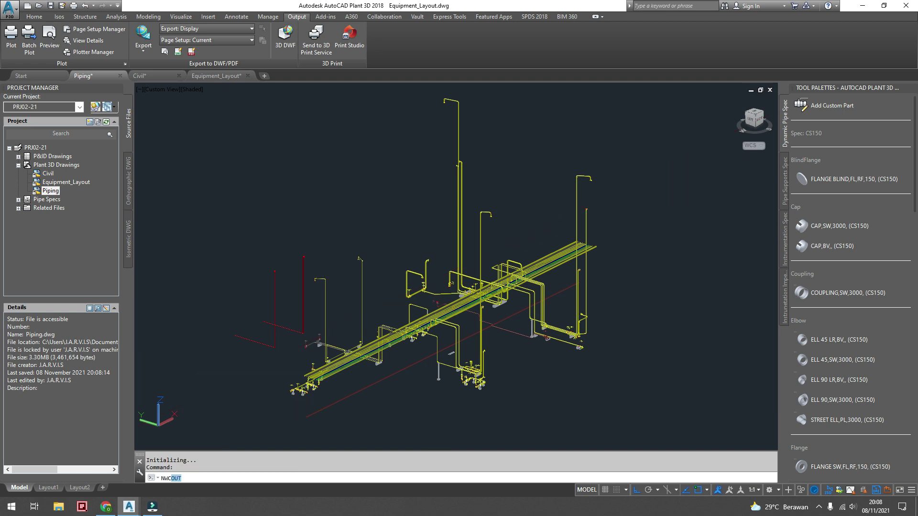
Start the NWCOUT export of the Piping drawing and create a folder named Output in the PRJ02-21 folder
{"action": "key", "text": "Return"}
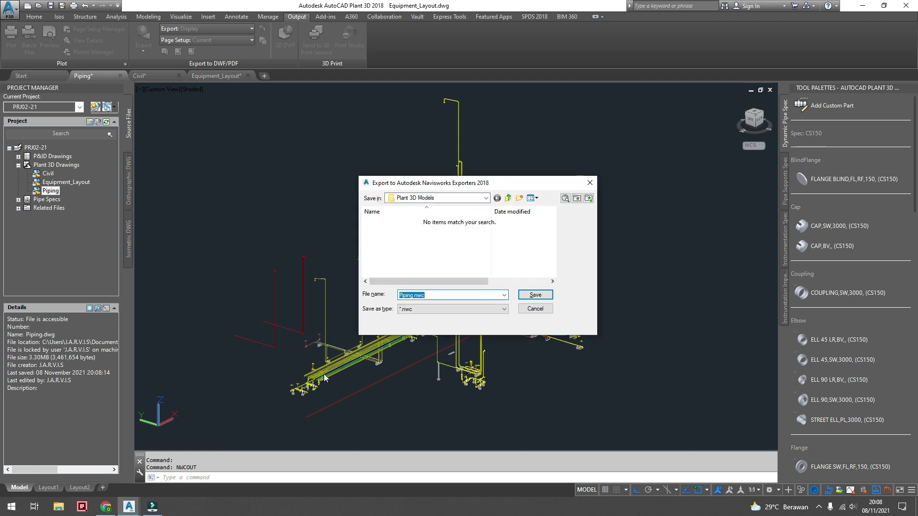
{"action": "left_click", "coordinate": [486, 198]}
{"action": "left_click", "coordinate": [417, 284]}
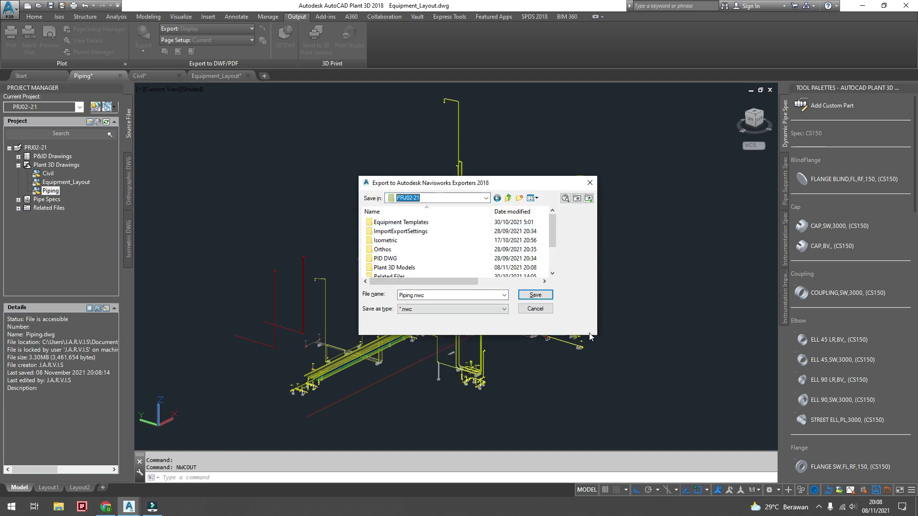
{"action": "left_click", "coordinate": [519, 198]}
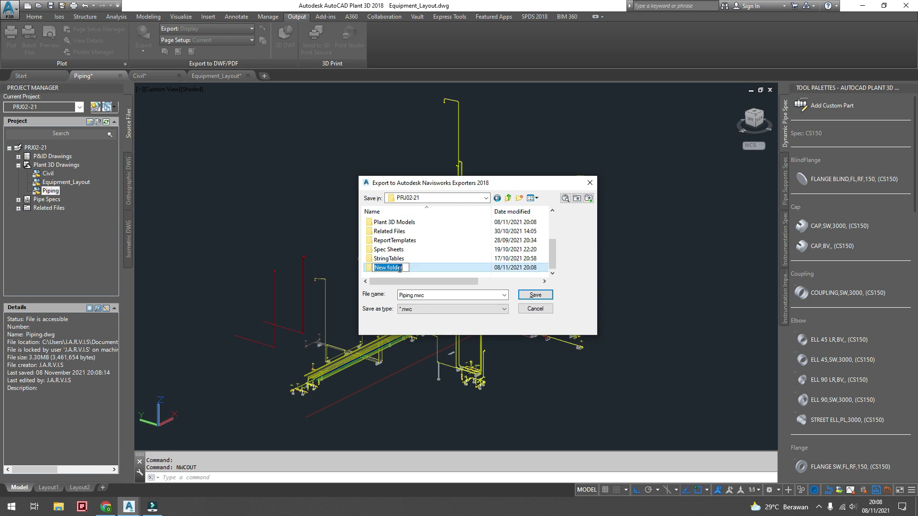
{"action": "key", "text": "Return"}
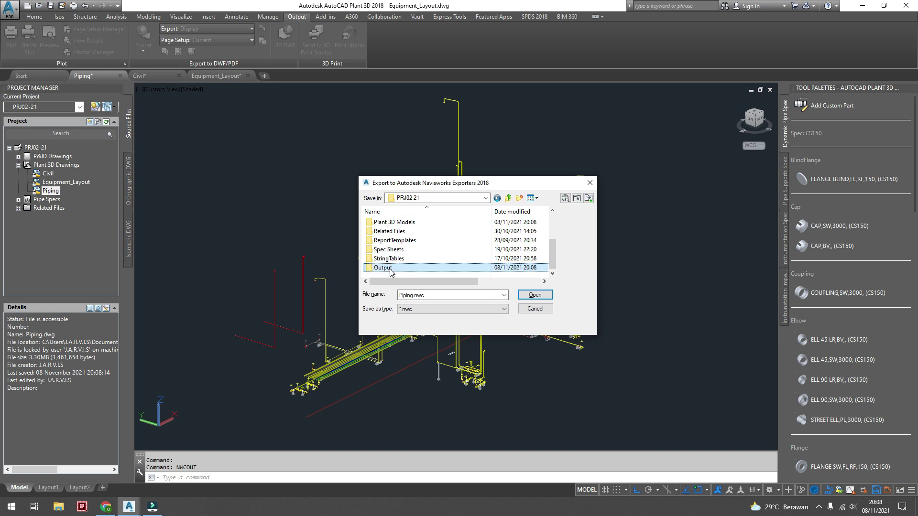
Create a Cara 1 folder inside Output and export the drawing there as Piping.nwc
{"action": "double_click", "coordinate": [400, 268]}
{"action": "left_click", "coordinate": [520, 199]}
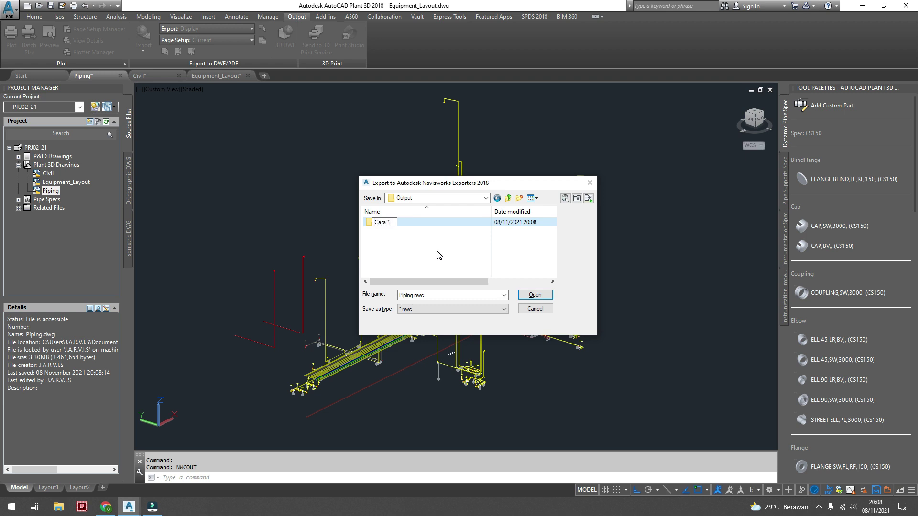
{"action": "key", "text": "Return"}
{"action": "double_click", "coordinate": [384, 226]}
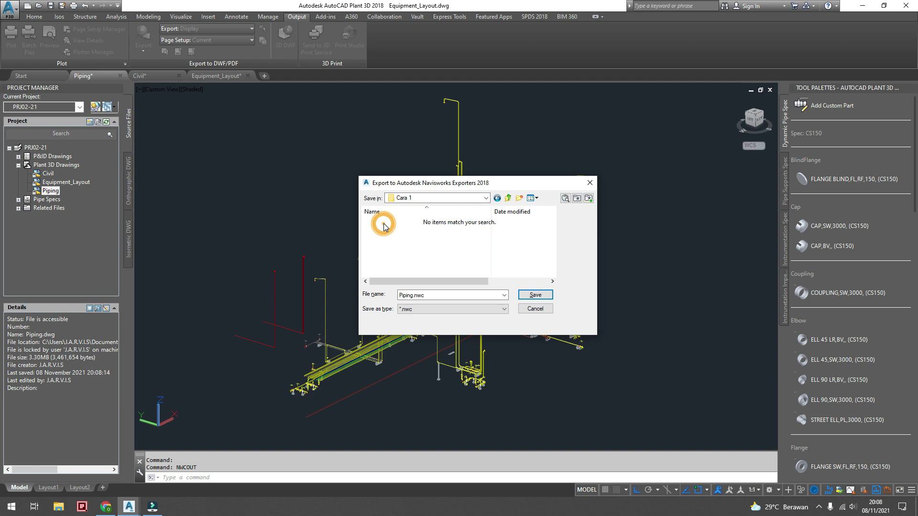
{"action": "left_click", "coordinate": [534, 296]}
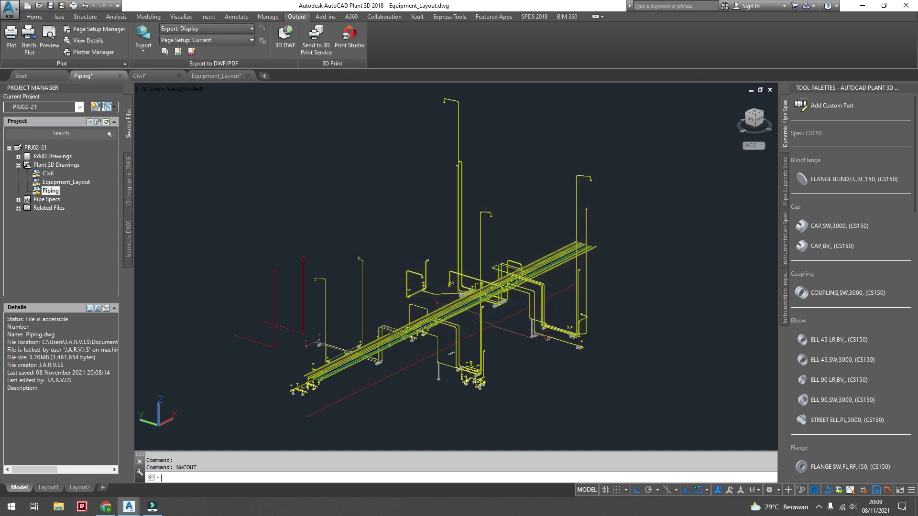
Export the Civil drawing with NWCOUT as Civil.nwc into the Output\Cara 1 folder
{"action": "left_click", "coordinate": [153, 76]}
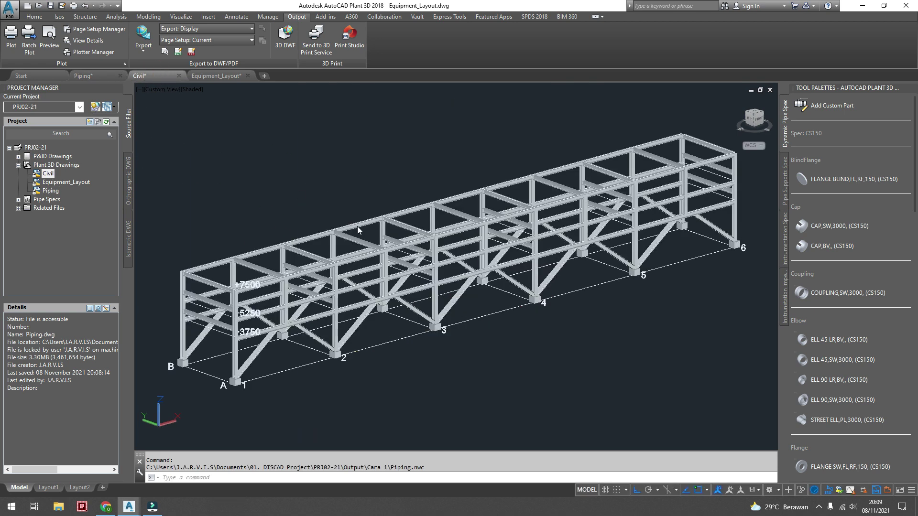
{"action": "type", "text": "nwcout"}
{"action": "key", "text": "Return"}
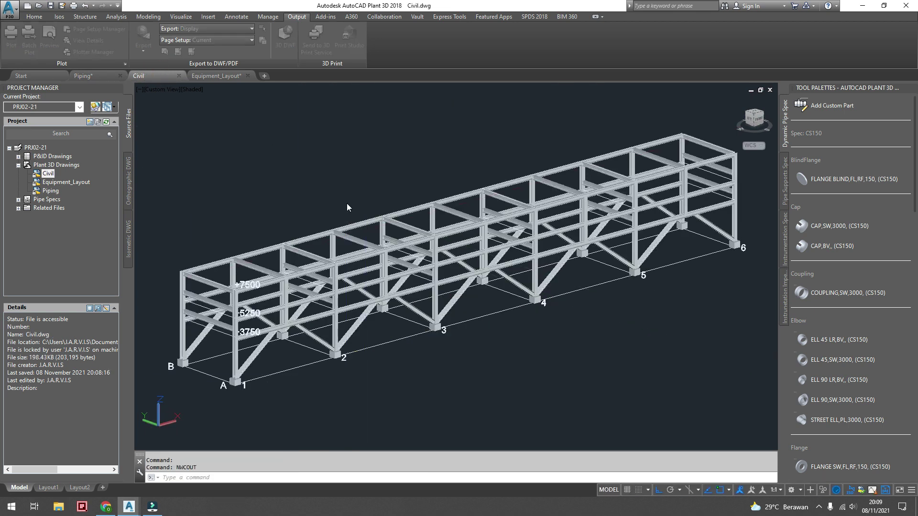
{"action": "left_click", "coordinate": [509, 198]}
{"action": "double_click", "coordinate": [382, 250]}
{"action": "double_click", "coordinate": [378, 223]}
{"action": "left_click", "coordinate": [536, 295]}
Export the Equipment_Layout drawing as Equipment_Layout.nwc into the Output\Cara 1 folder
{"action": "left_click", "coordinate": [216, 76]}
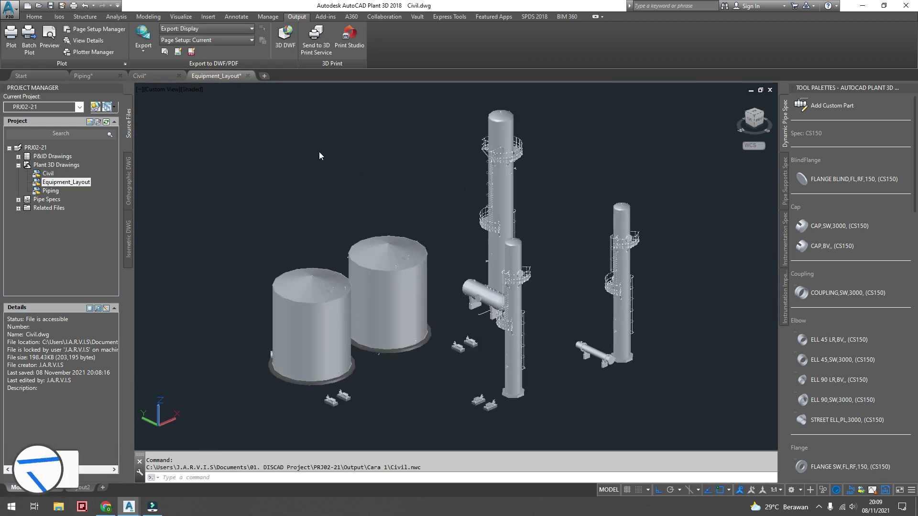
{"action": "key", "text": "Return"}
{"action": "left_click", "coordinate": [509, 198]}
{"action": "double_click", "coordinate": [392, 257]}
{"action": "left_click", "coordinate": [388, 223]}
{"action": "double_click", "coordinate": [387, 223]}
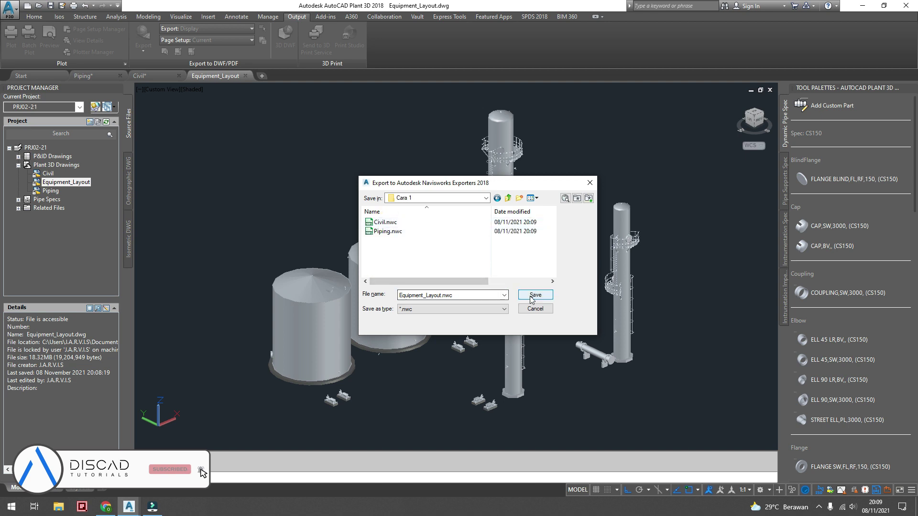
{"action": "left_click", "coordinate": [535, 295]}
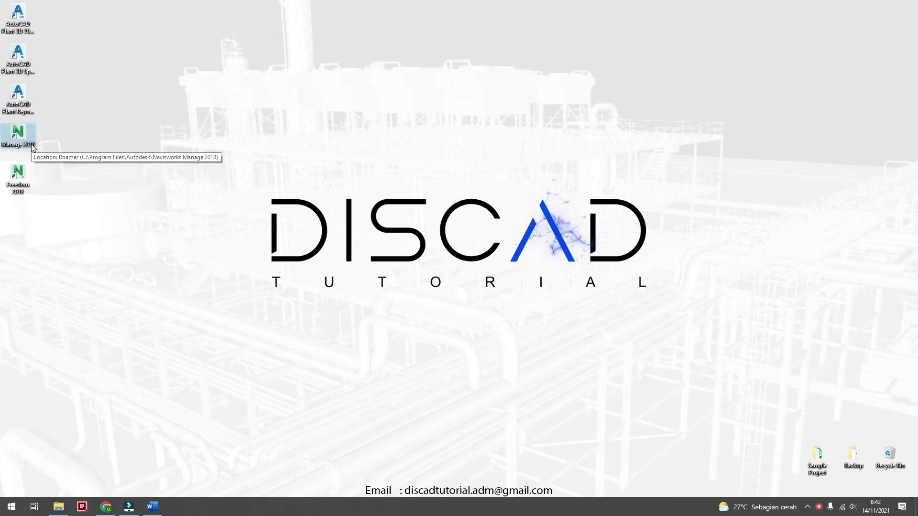
Launch Navisworks Manage 2018 and append Civil.nwc, Equipment_Layout.nwc and Piping.nwc from the Cara 1 folder
{"action": "double_click", "coordinate": [18, 135]}
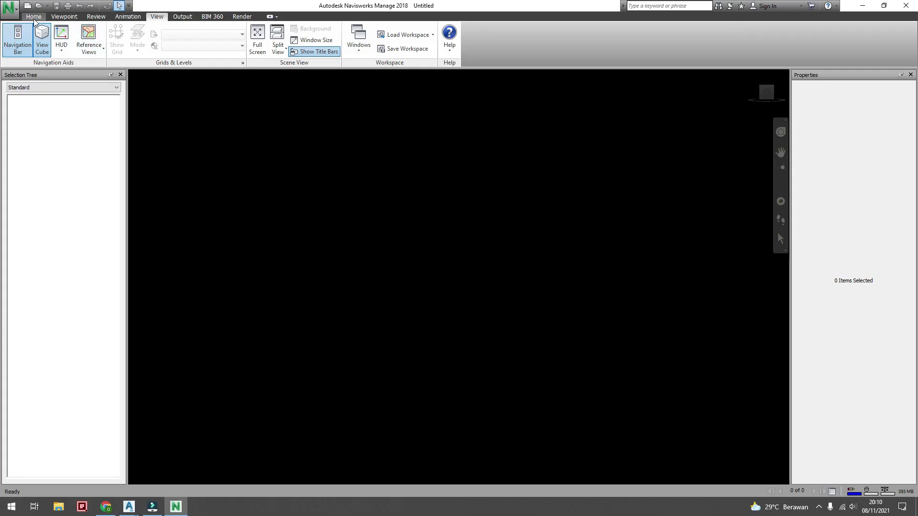
{"action": "left_click", "coordinate": [34, 18]}
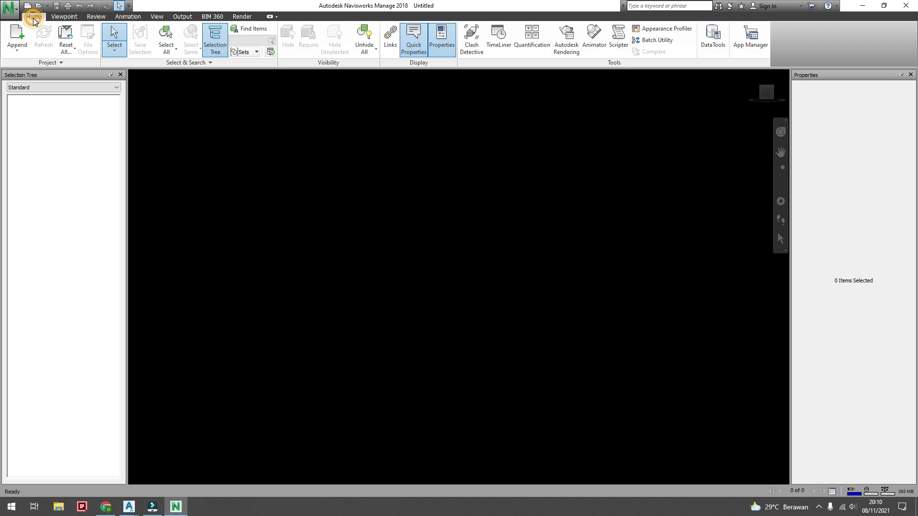
{"action": "left_click", "coordinate": [21, 54]}
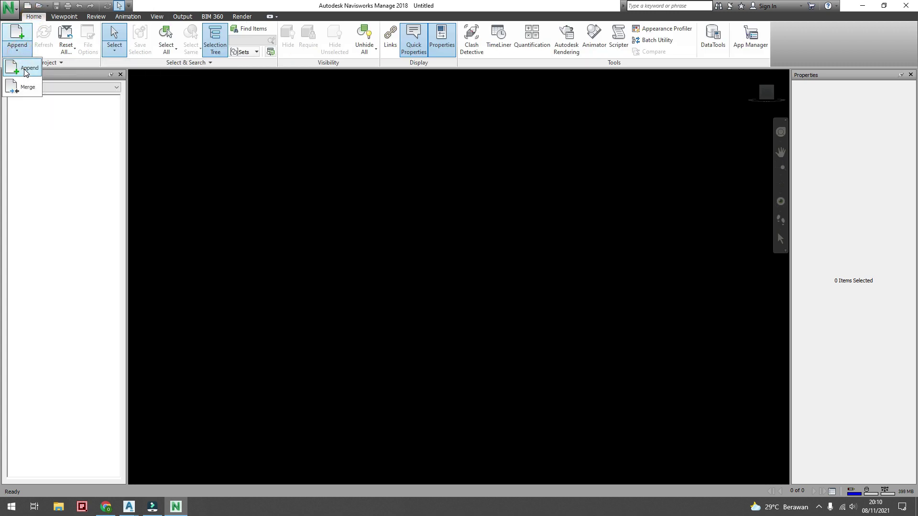
{"action": "left_click", "coordinate": [26, 68]}
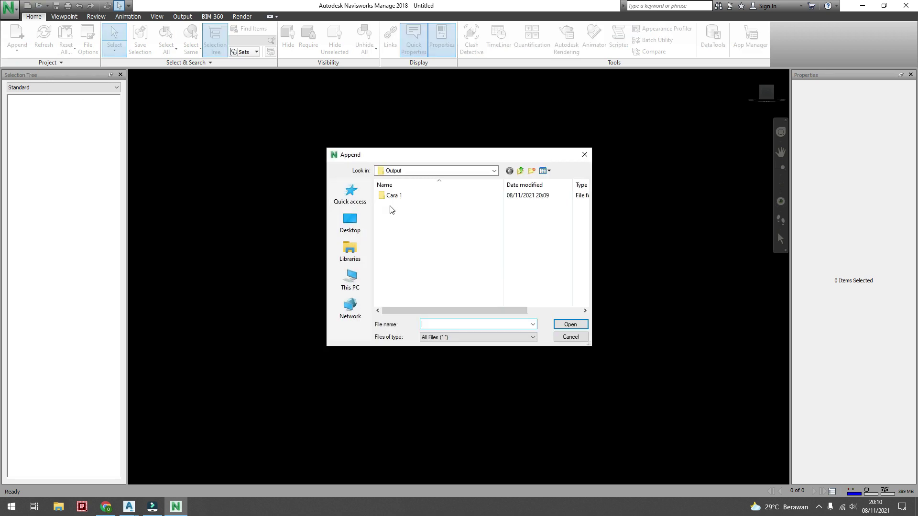
{"action": "left_click", "coordinate": [398, 197]}
{"action": "double_click", "coordinate": [398, 196]}
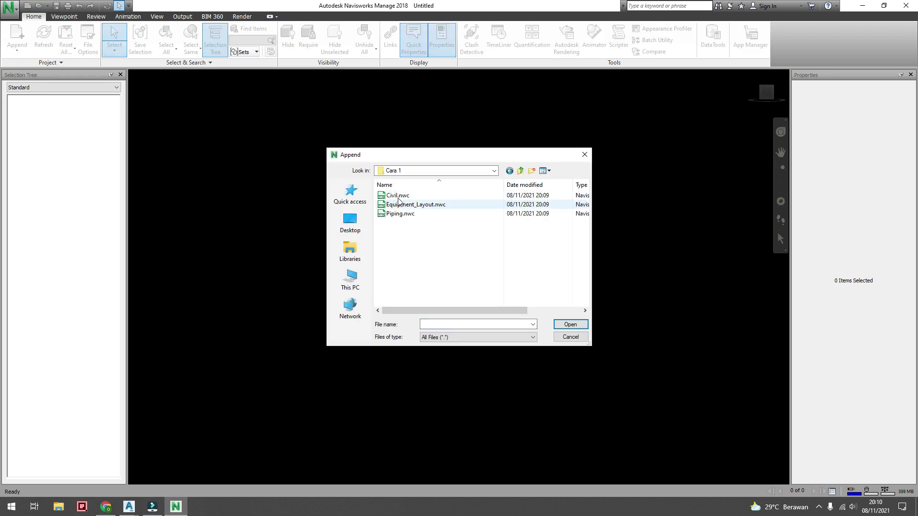
{"action": "left_click_drag", "start_coordinate": [413, 228], "coordinate": [391, 197]}
{"action": "left_click", "coordinate": [568, 325]}
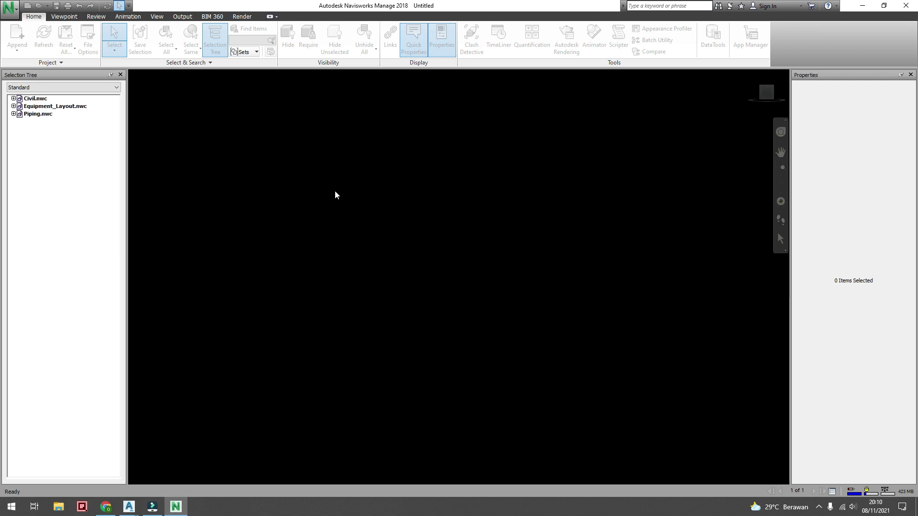
Override the color of the front storage tank with the basic bright blue
{"action": "scroll", "coordinate": [401, 192], "scroll_direction": "down", "scroll_amount": 10}
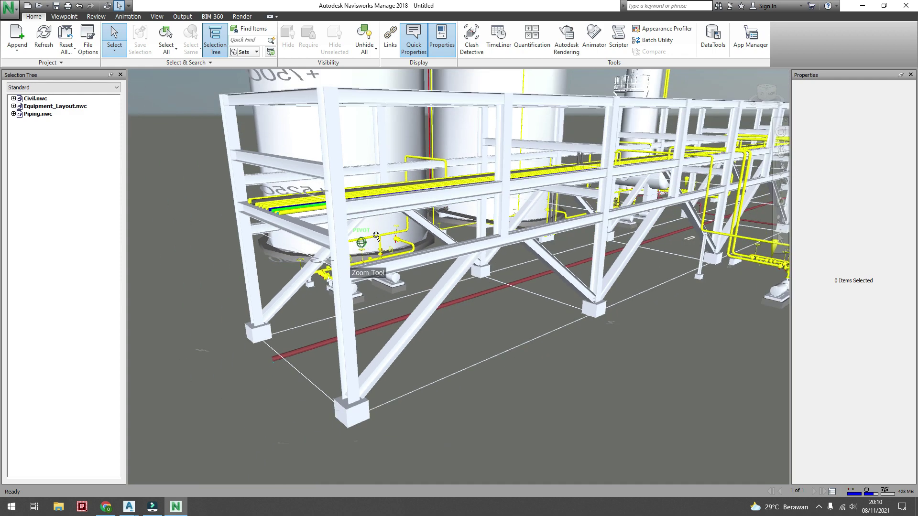
{"action": "middle_click_drag", "start_coordinate": [401, 191], "coordinate": [365, 312]}
{"action": "mouse_move", "coordinate": [400, 343]}
{"action": "middle_mouse_down", "text": "shift"}
{"action": "mouse_move", "coordinate": [467, 344]}
{"action": "mouse_move", "coordinate": [519, 323]}
{"action": "mouse_move", "coordinate": [591, 318]}
{"action": "mouse_move", "coordinate": [467, 313]}
{"action": "middle_mouse_up", "text": "shift"}
{"action": "left_click_drag", "start_coordinate": [438, 314], "coordinate": [297, 292]}
{"action": "left_click", "coordinate": [114, 41]}
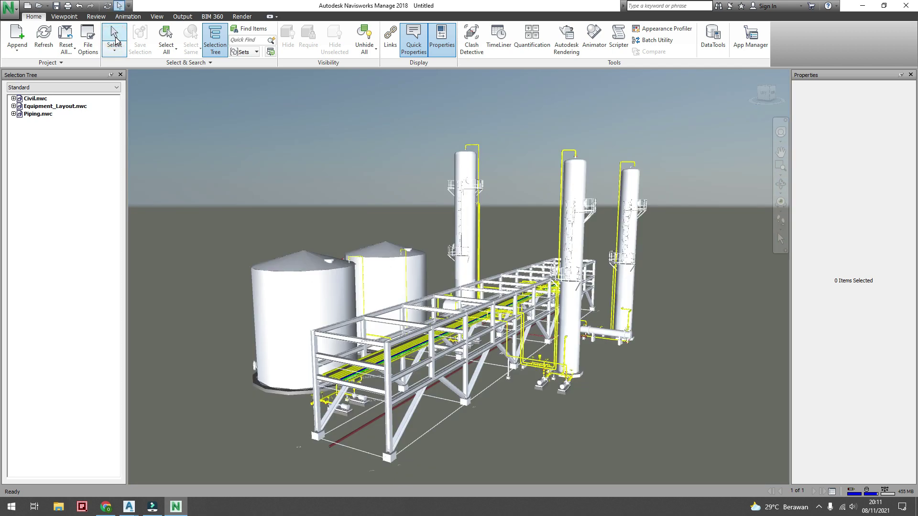
{"action": "left_click", "coordinate": [316, 300]}
{"action": "right_click", "coordinate": [307, 300]}
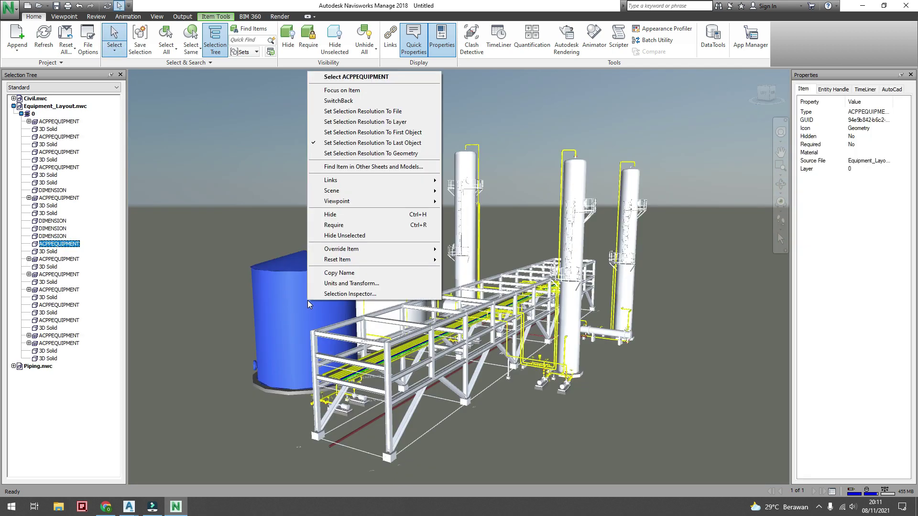
{"action": "mouse_move", "coordinate": [354, 254]}
{"action": "left_click", "coordinate": [462, 251]}
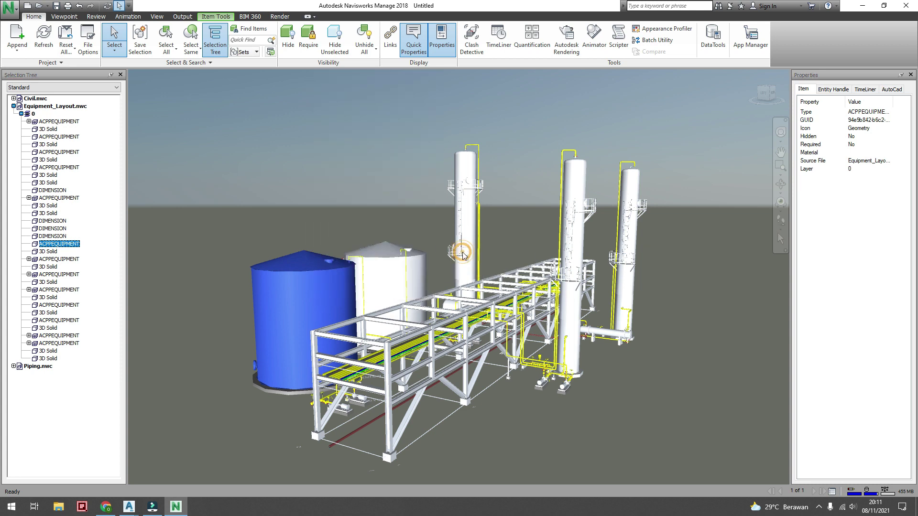
{"action": "left_click", "coordinate": [477, 198]}
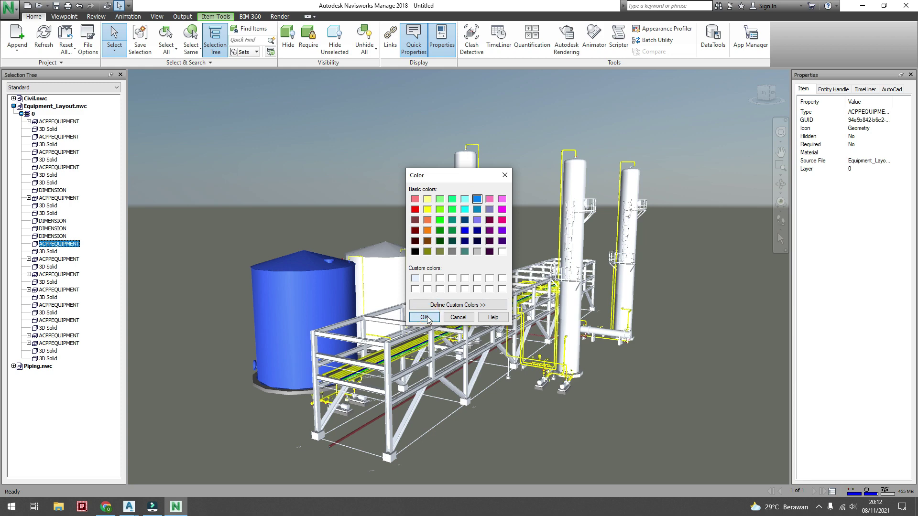
{"action": "left_click", "coordinate": [424, 317]}
{"action": "left_click", "coordinate": [380, 175]}
Override the color of the second storage tank with the same basic bright blue
{"action": "middle_click_drag", "start_coordinate": [380, 194], "coordinate": [253, 279], "text": "shift"}
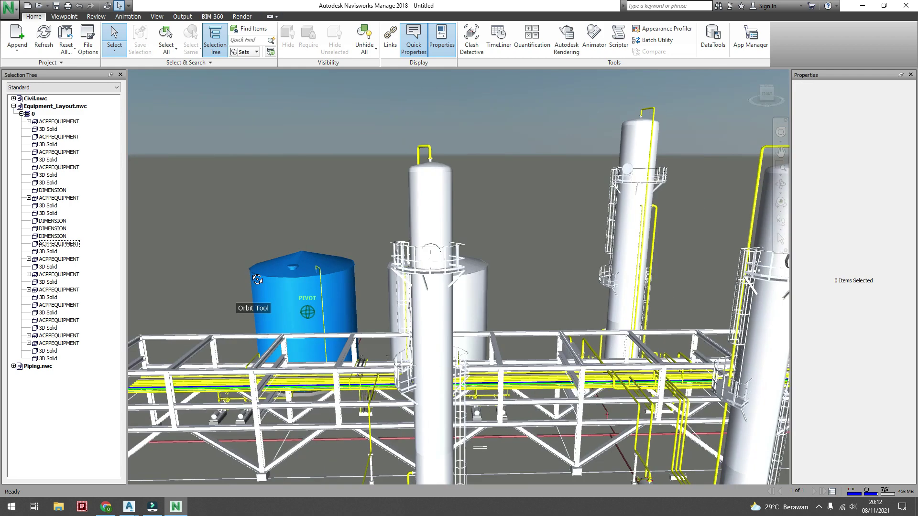
{"action": "scroll", "coordinate": [253, 279], "scroll_direction": "down", "scroll_amount": 5}
{"action": "left_click", "coordinate": [384, 280]}
{"action": "right_click", "coordinate": [385, 269]}
{"action": "mouse_move", "coordinate": [472, 442]}
{"action": "left_click", "coordinate": [604, 442]}
{"action": "left_click", "coordinate": [477, 198]}
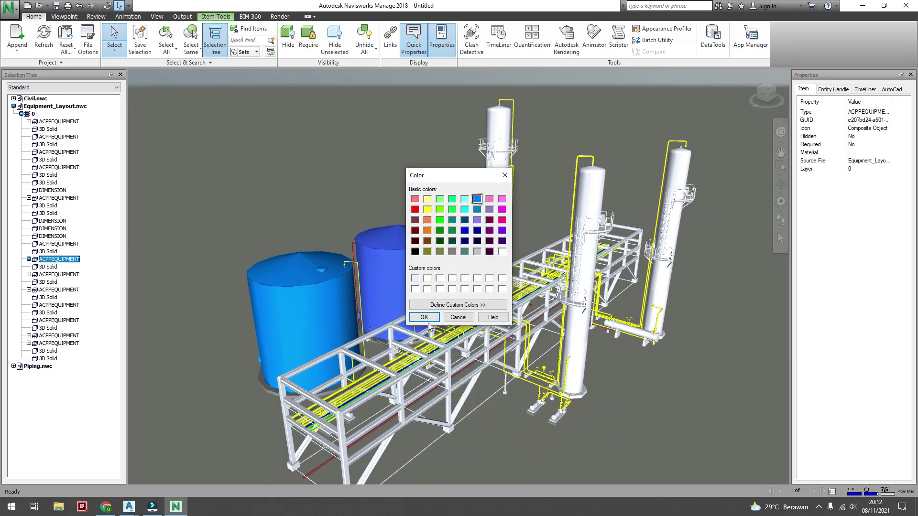
{"action": "left_click", "coordinate": [424, 317]}
Override the color of the whole Civil.nwc structure with a custom shade based on black
{"action": "middle_click_drag", "start_coordinate": [430, 306], "coordinate": [363, 296], "text": "shift"}
{"action": "left_click", "coordinate": [454, 286]}
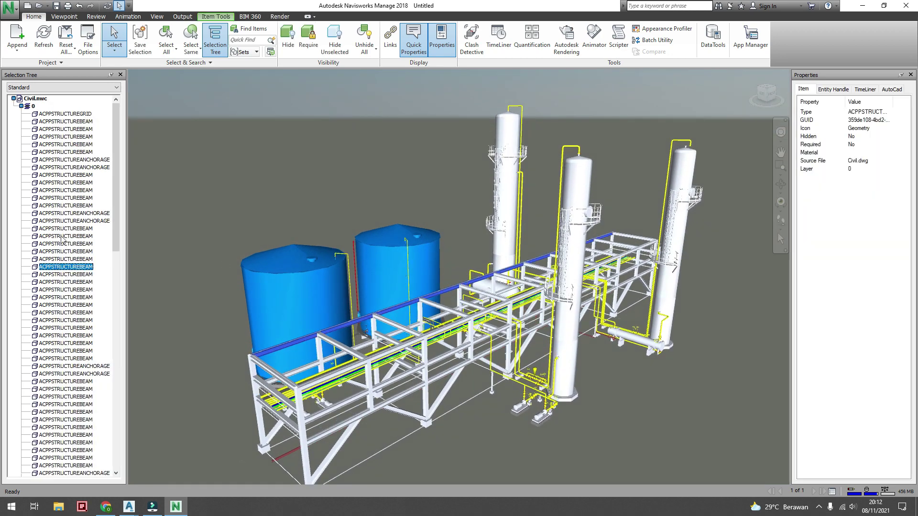
{"action": "left_click", "coordinate": [36, 98]}
{"action": "right_click", "coordinate": [36, 98]}
{"action": "mouse_move", "coordinate": [120, 277]}
{"action": "left_click", "coordinate": [210, 276]}
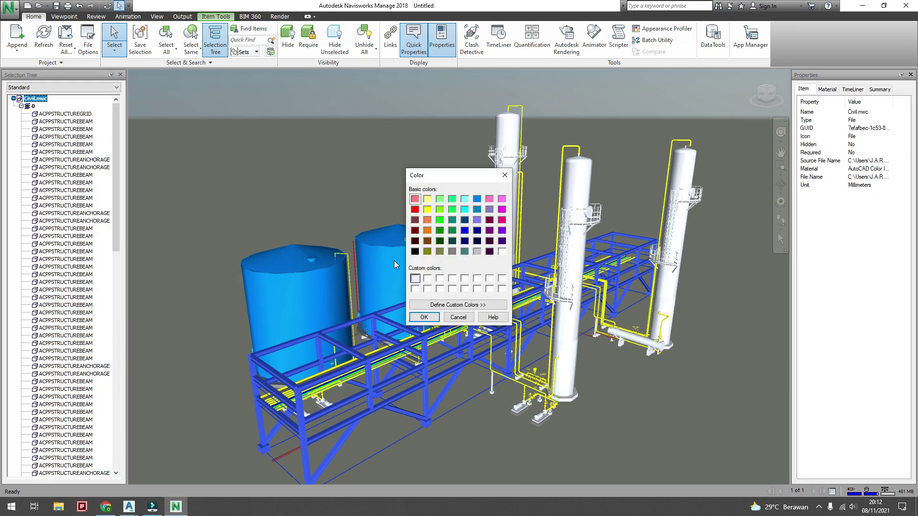
{"action": "left_click", "coordinate": [458, 304]}
{"action": "left_click", "coordinate": [415, 251]}
{"action": "left_click_drag", "start_coordinate": [619, 281], "coordinate": [618, 253]}
{"action": "left_click", "coordinate": [424, 317]}
Override the Civil.nwc color with the basic gray
{"action": "right_click", "coordinate": [36, 99]}
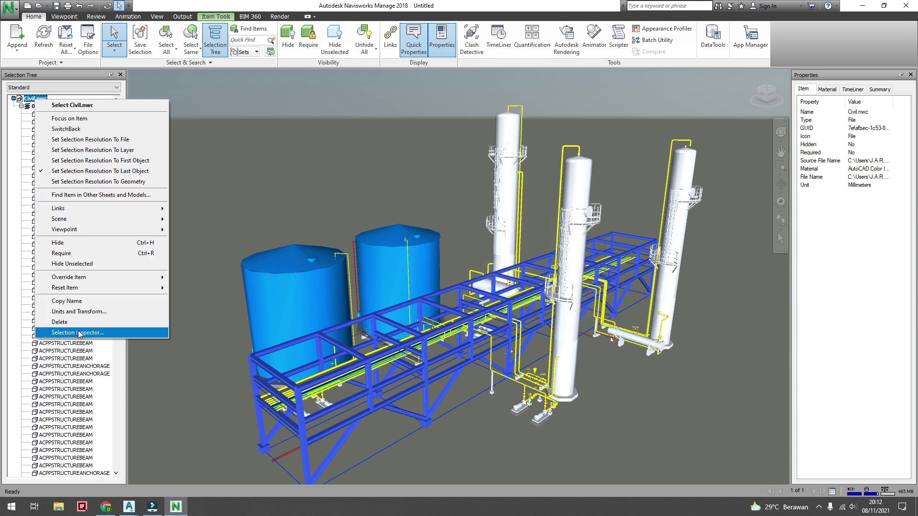
{"action": "mouse_move", "coordinate": [120, 276]}
{"action": "left_click", "coordinate": [211, 277]}
{"action": "left_click", "coordinate": [452, 251]}
{"action": "left_click", "coordinate": [424, 317]}
Override the color of the entire Civil.nwc file with the basic brownish dark red and clear the selection
{"action": "right_click", "coordinate": [37, 99]}
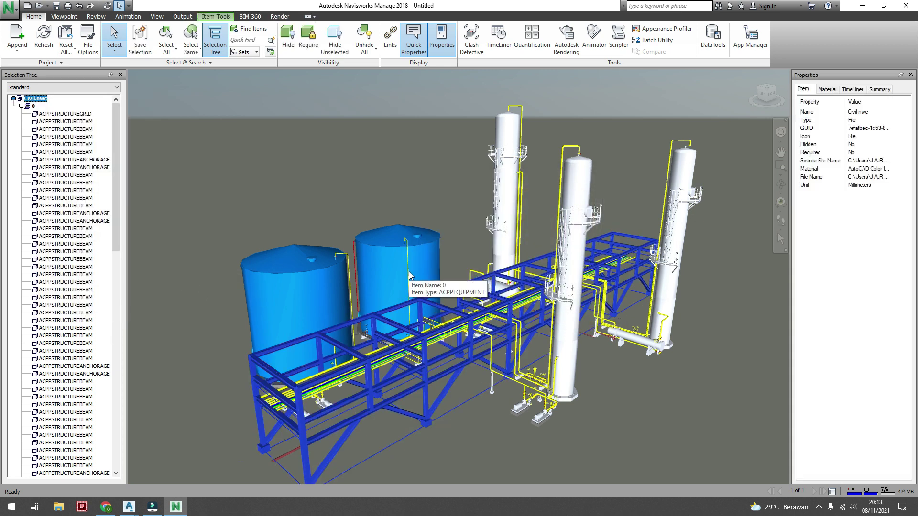
{"action": "mouse_move", "coordinate": [80, 277]}
{"action": "left_click", "coordinate": [210, 277]}
{"action": "left_click", "coordinate": [415, 220]}
{"action": "left_click", "coordinate": [424, 317]}
{"action": "key", "text": "Escape"}
{"action": "middle_click_drag", "start_coordinate": [498, 325], "coordinate": [477, 365], "text": "shift"}
{"action": "scroll", "coordinate": [469, 355], "scroll_direction": "down", "scroll_amount": 2}
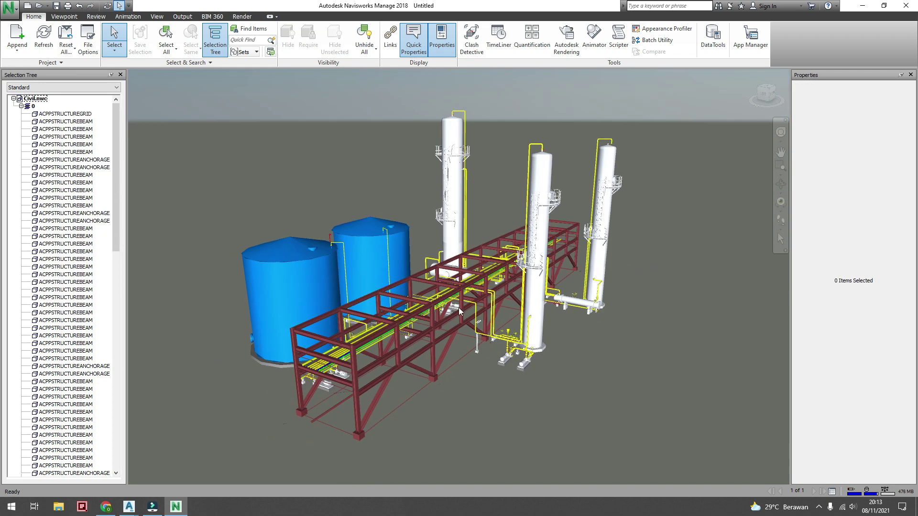
Save the combined model as 3D Piping Plan.nwf in the Cara 1 folder
{"action": "left_click", "coordinate": [57, 6]}
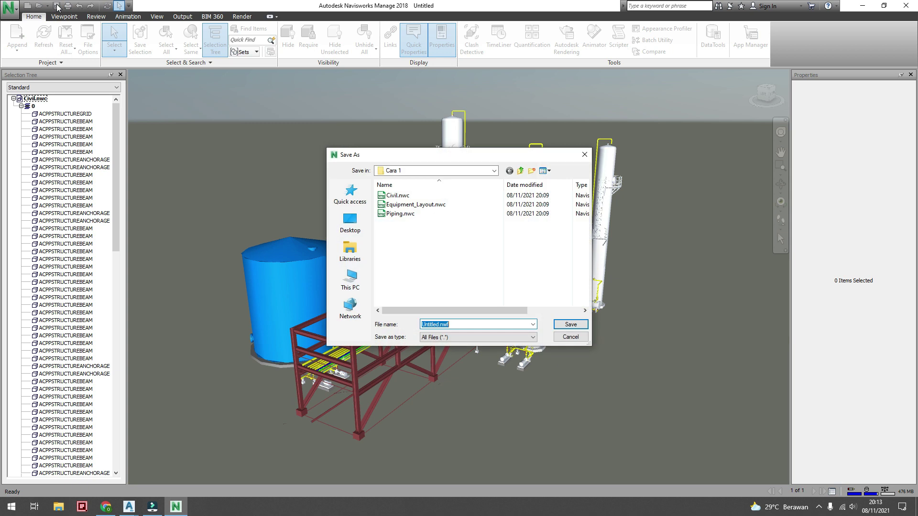
{"action": "left_click", "coordinate": [438, 326]}
{"action": "type", "text": "3D Piping Plan"}
{"action": "left_click", "coordinate": [567, 324]}
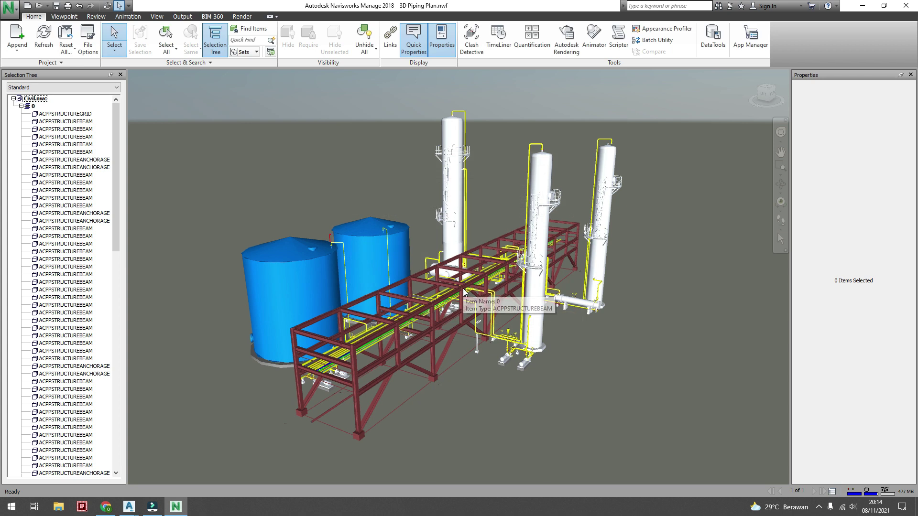
{"action": "left_click", "coordinate": [780, 184]}
{"action": "mouse_move", "coordinate": [456, 283]}
{"action": "left_mouse_down"}
{"action": "mouse_move", "coordinate": [483, 283]}
{"action": "mouse_move", "coordinate": [459, 281]}
{"action": "left_mouse_up"}
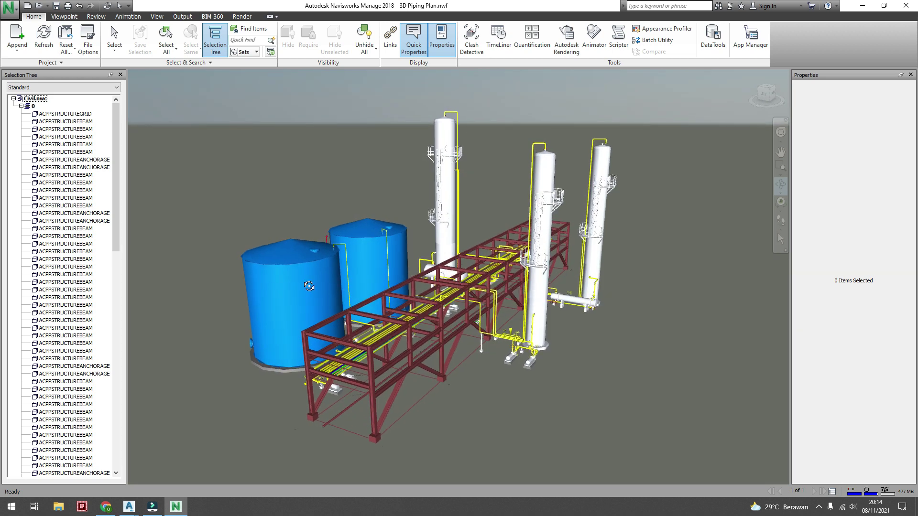
Switch to AutoCAD Plant 3D, copy the front storage tank with its base to the open area in front of the columns, and save the drawing
{"action": "left_click", "coordinate": [862, 6]}
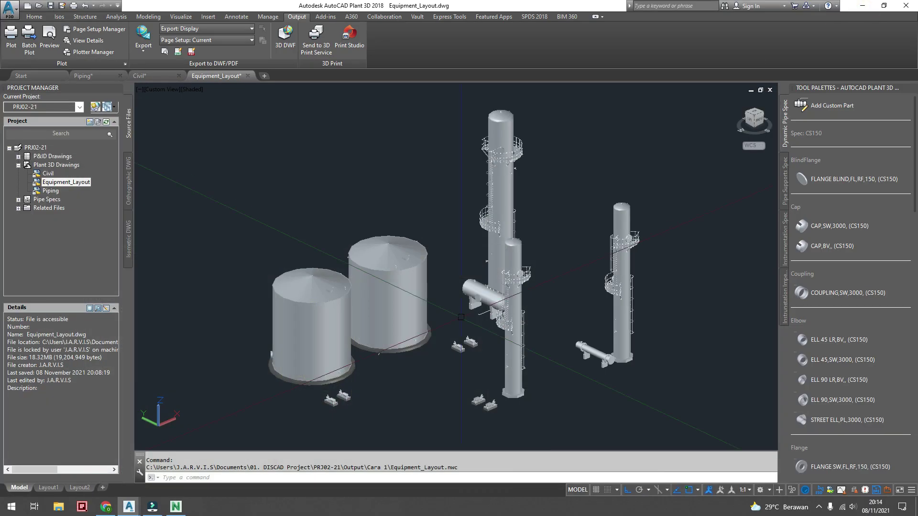
{"action": "middle_click_drag", "start_coordinate": [390, 401], "coordinate": [403, 336]}
{"action": "scroll", "coordinate": [393, 322], "scroll_direction": "down", "scroll_amount": 3}
{"action": "scroll", "coordinate": [411, 330], "scroll_direction": "up", "scroll_amount": 2}
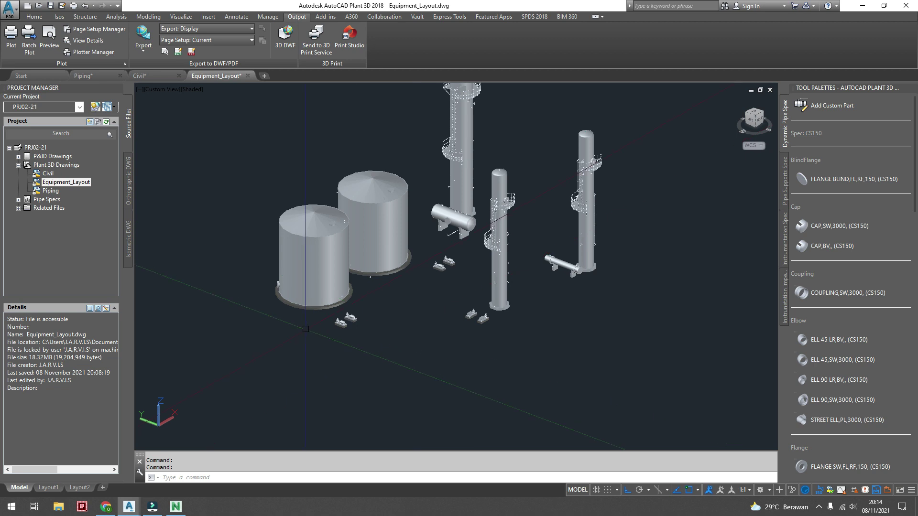
{"action": "left_click", "coordinate": [301, 210]}
{"action": "left_click", "coordinate": [148, 16]}
{"action": "left_click", "coordinate": [300, 29]}
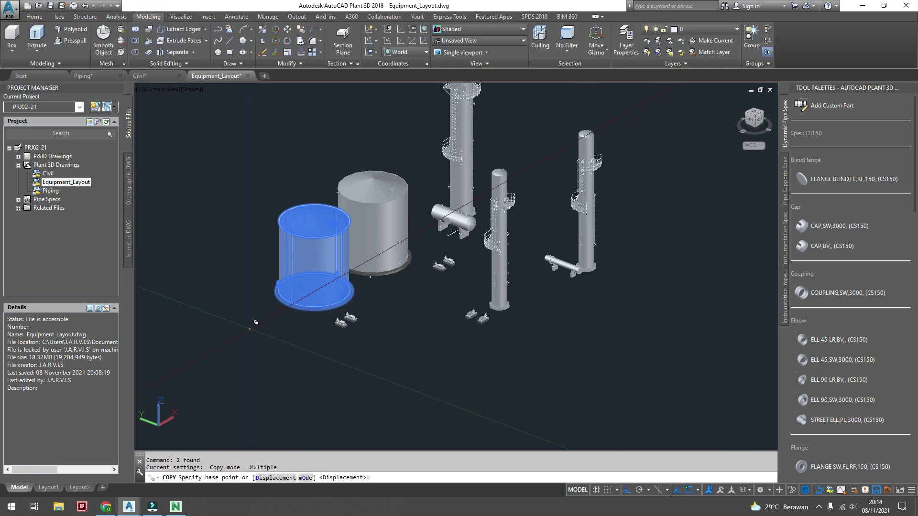
{"action": "left_click", "coordinate": [250, 329]}
{"action": "left_click", "coordinate": [419, 415]}
{"action": "right_click", "coordinate": [418, 415]}
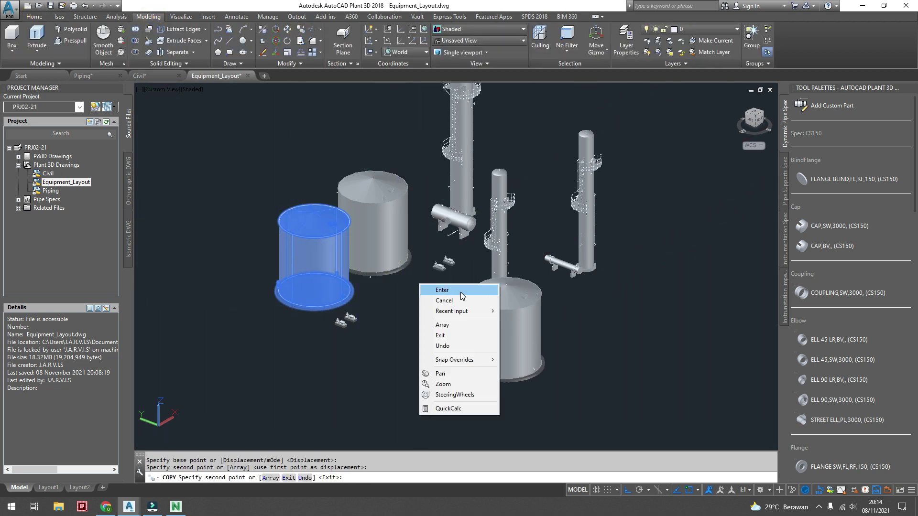
{"action": "left_click", "coordinate": [460, 291]}
{"action": "left_click", "coordinate": [293, 318]}
{"action": "key", "text": "Escape"}
{"action": "key", "text": "ctrl+s"}
Try to export the Equipment_Layout drawing with NWCOUT, replacing Equipment_Layout.nwc in Output\Cara 1
{"action": "type", "text": "nwcout"}
{"action": "key", "text": "Return"}
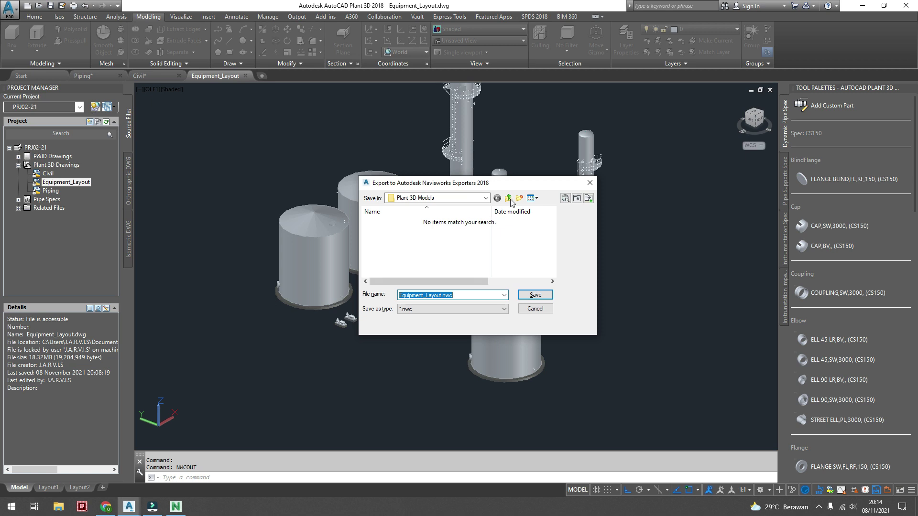
{"action": "double_click", "coordinate": [388, 260]}
{"action": "double_click", "coordinate": [382, 222]}
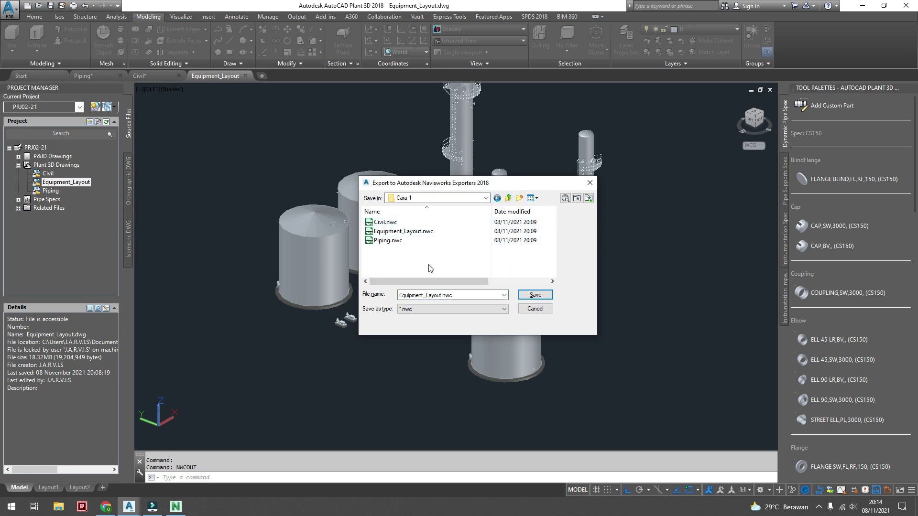
{"action": "left_click", "coordinate": [403, 232]}
{"action": "left_click", "coordinate": [536, 297]}
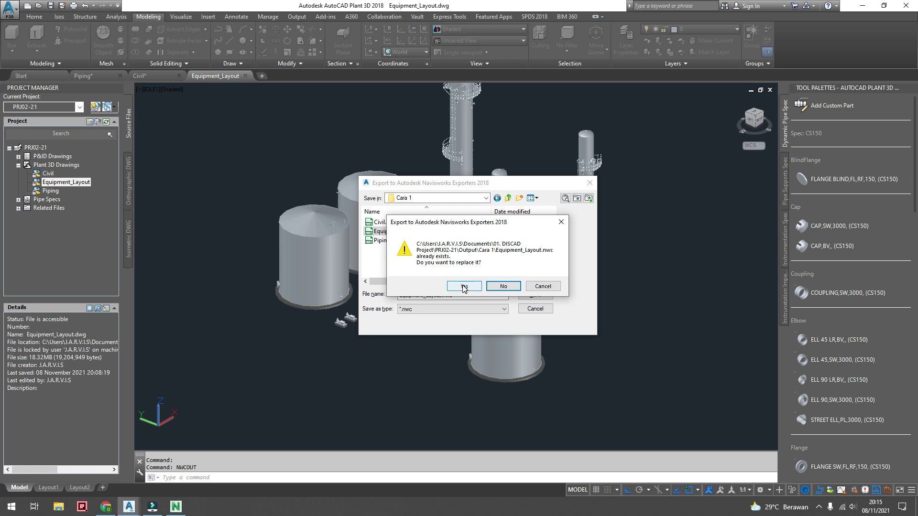
{"action": "left_click", "coordinate": [462, 286]}
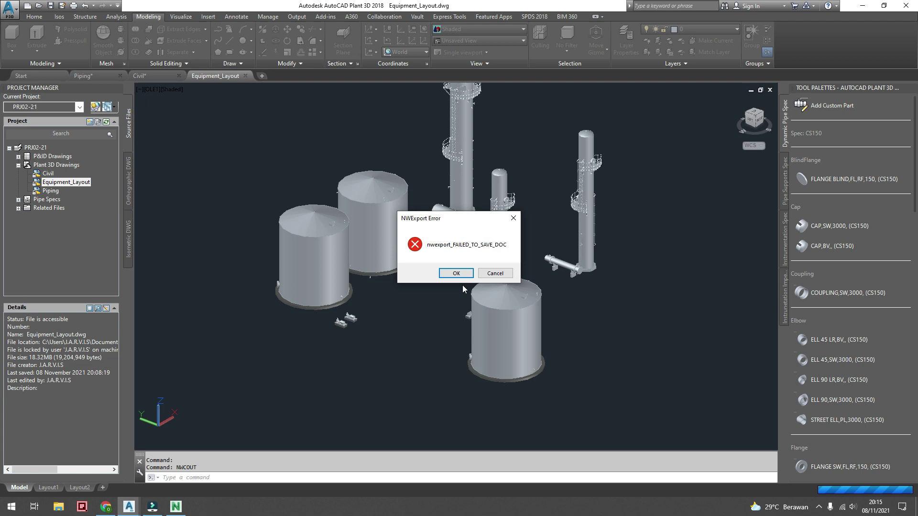
{"action": "left_click", "coordinate": [450, 275]}
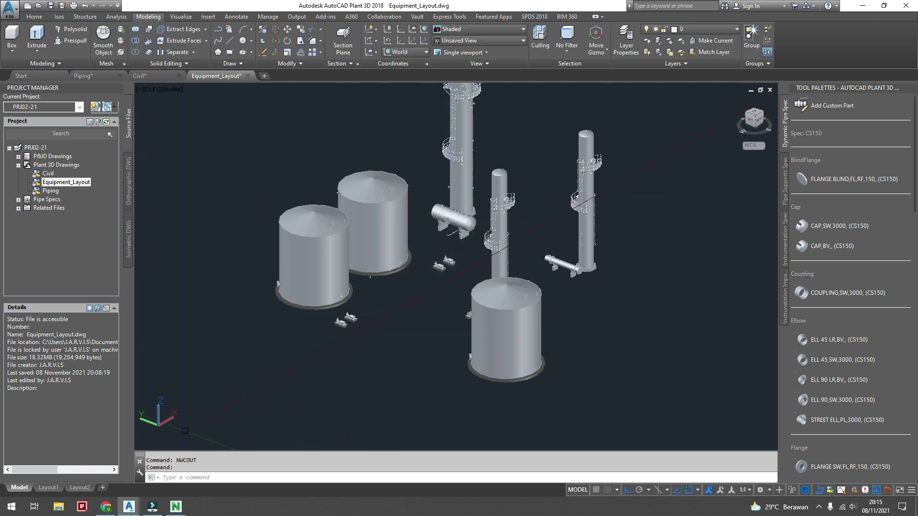
Switch to Navisworks Manage and delete Equipment_Layout.nwc from the combined model
{"action": "left_click", "coordinate": [168, 510]}
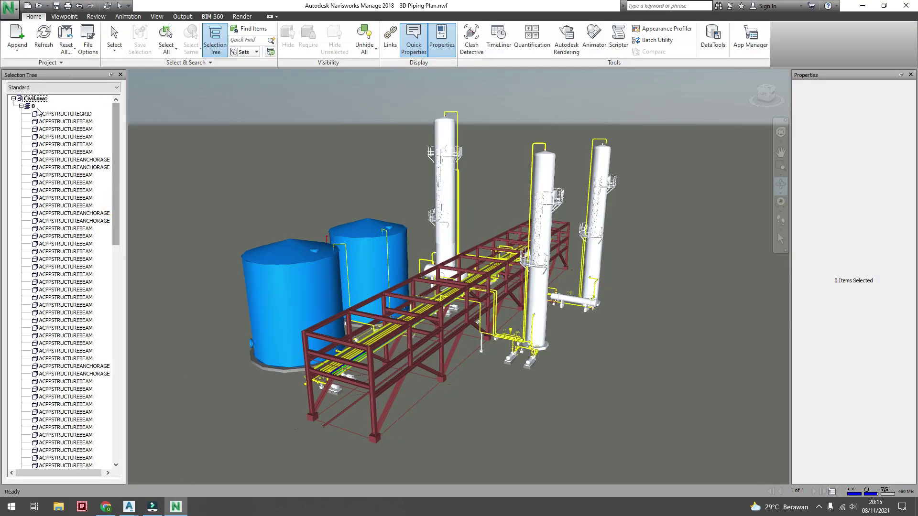
{"action": "left_click", "coordinate": [14, 99]}
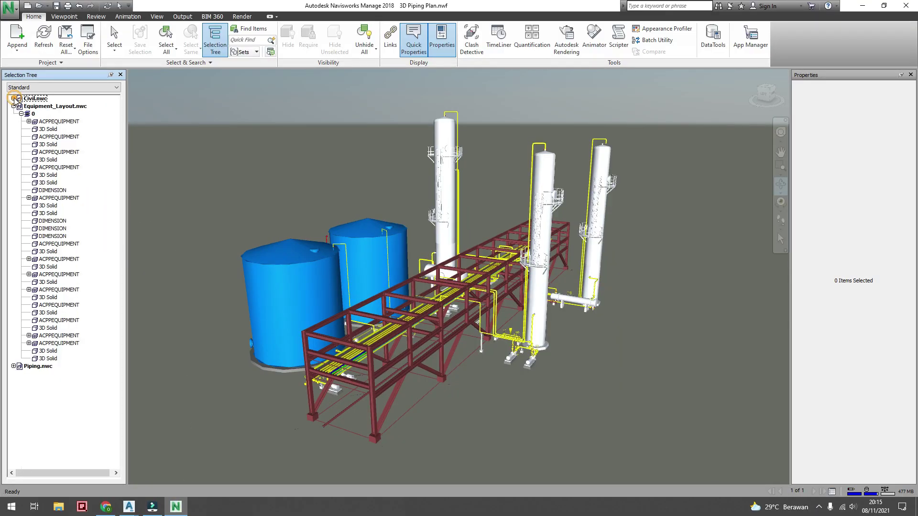
{"action": "left_click", "coordinate": [53, 106]}
{"action": "right_click", "coordinate": [53, 109]}
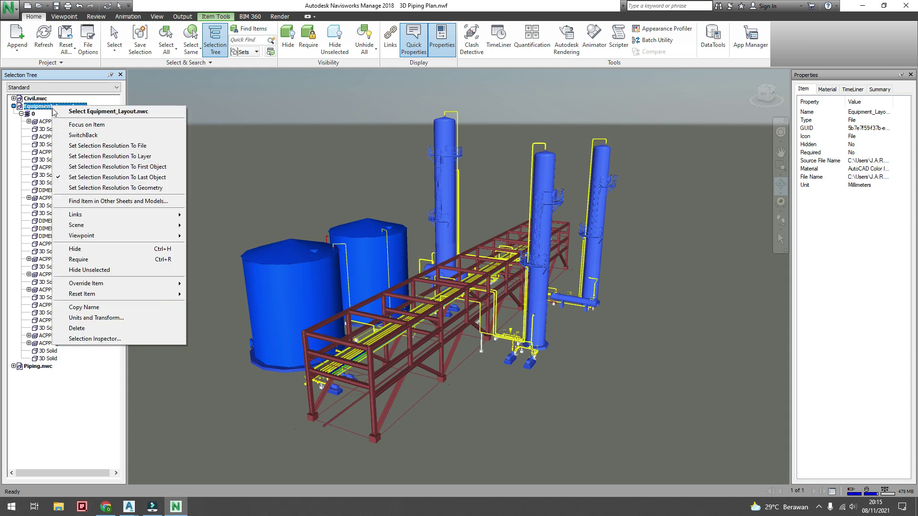
{"action": "left_click", "coordinate": [79, 328]}
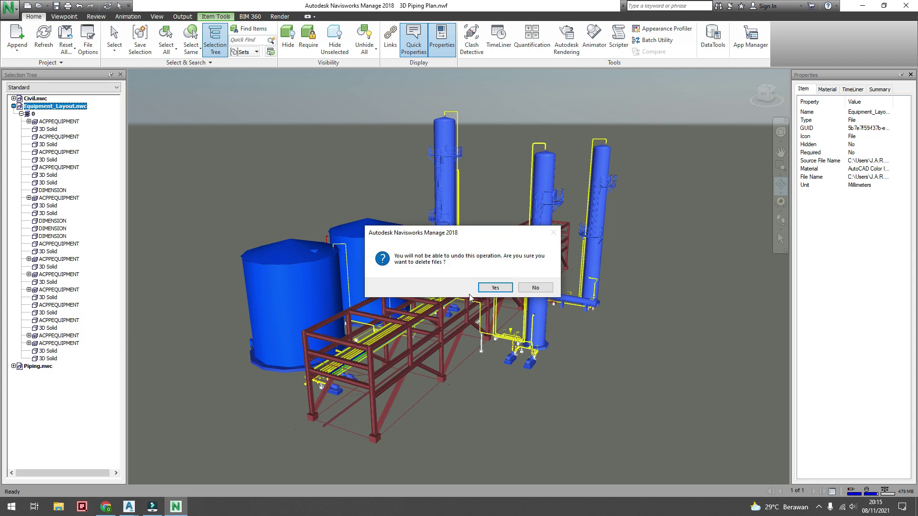
{"action": "left_click", "coordinate": [493, 287]}
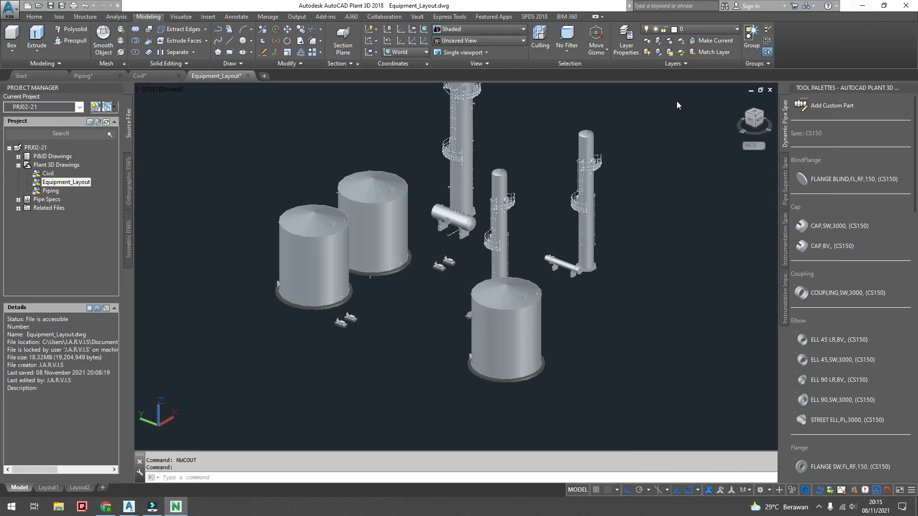
Return to AutoCAD Plant 3D and export the Equipment_Layout drawing with NWCOUT, replacing Equipment_Layout.nwc in Output\Cara 1
{"action": "left_click", "coordinate": [862, 5]}
{"action": "type", "text": "nwcout"}
{"action": "key", "text": "Return"}
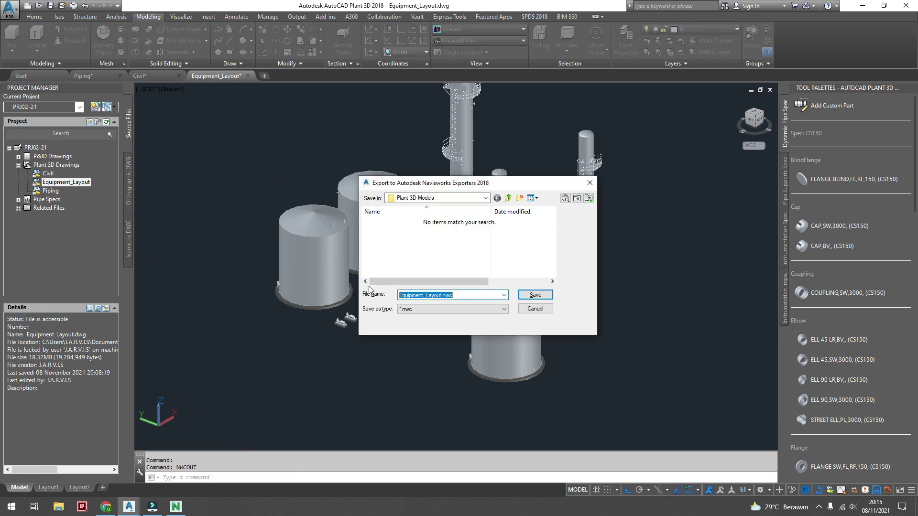
{"action": "left_click", "coordinate": [507, 198]}
{"action": "double_click", "coordinate": [382, 253]}
{"action": "double_click", "coordinate": [382, 222]}
{"action": "left_click", "coordinate": [420, 233]}
{"action": "left_click", "coordinate": [531, 296]}
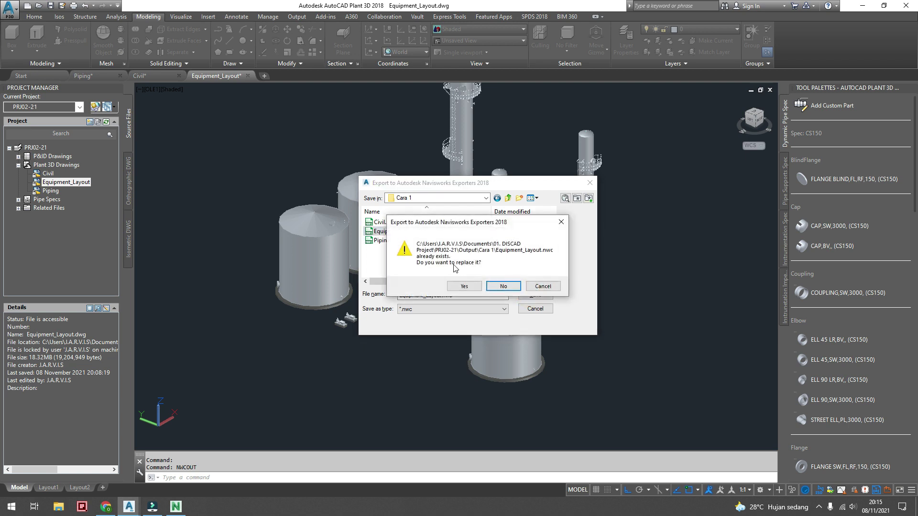
{"action": "left_click", "coordinate": [464, 286]}
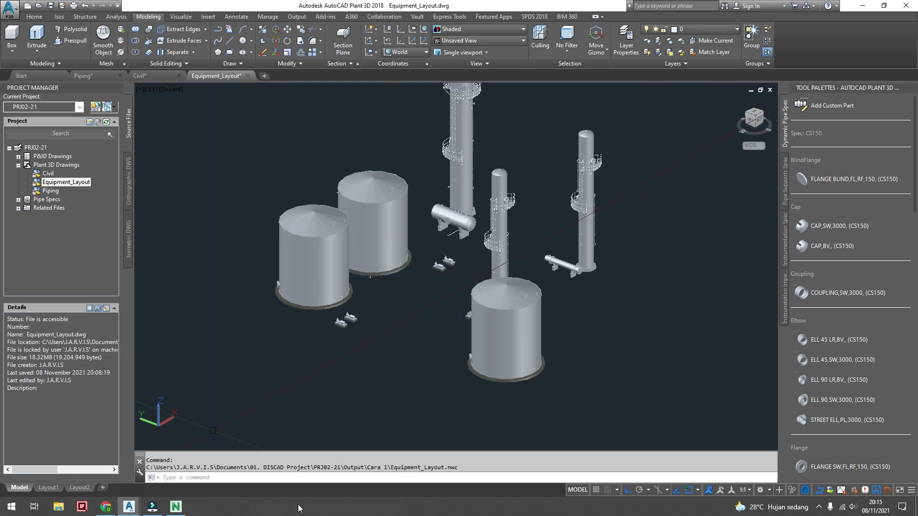
Switch to Navisworks Manage, append the updated Equipment_Layout.nwc from Output\Cara 1 to the combined model, and orbit around it
{"action": "left_click", "coordinate": [176, 507]}
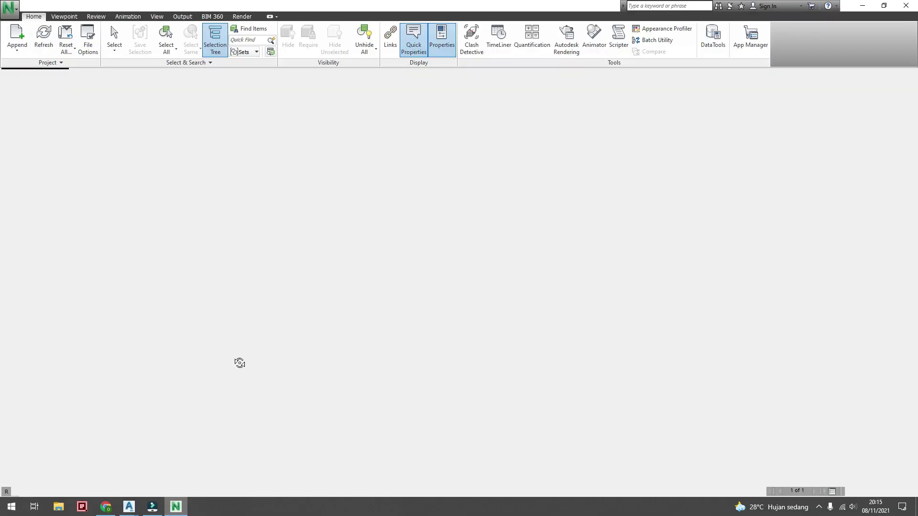
{"action": "left_click", "coordinate": [21, 43]}
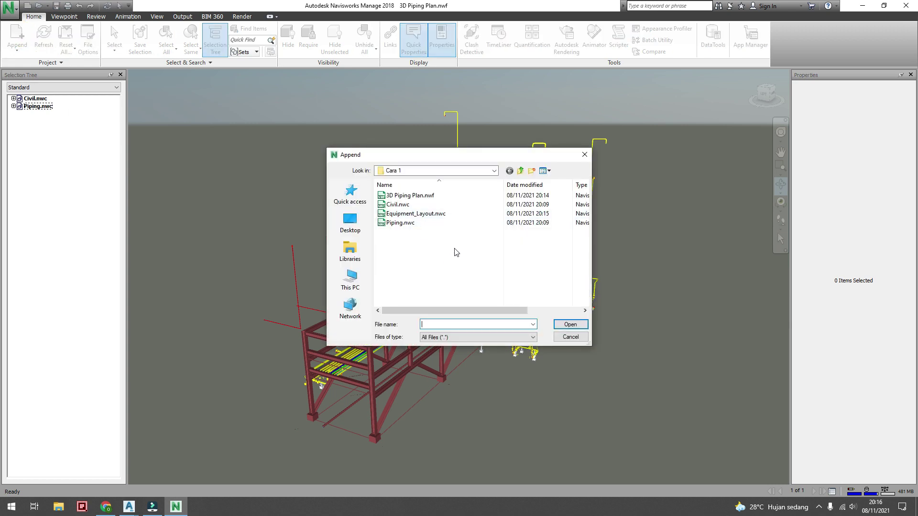
{"action": "left_click", "coordinate": [430, 214]}
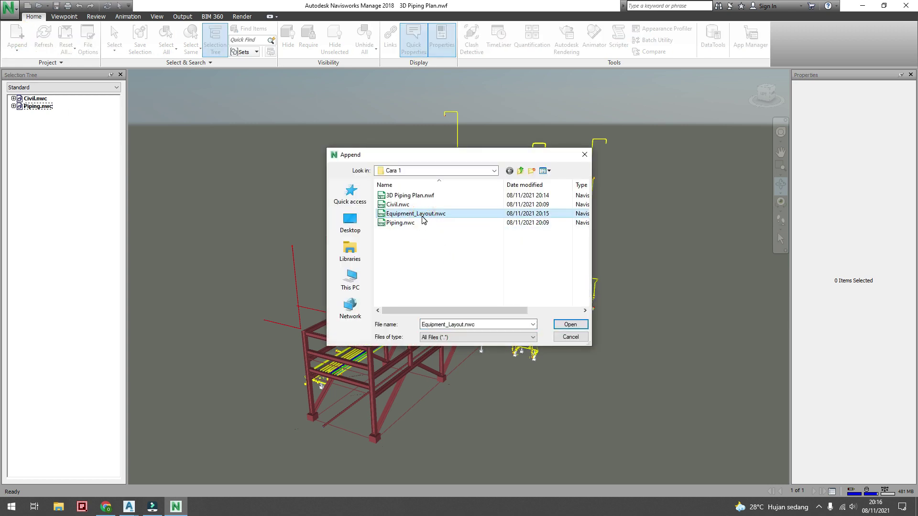
{"action": "left_click", "coordinate": [563, 324]}
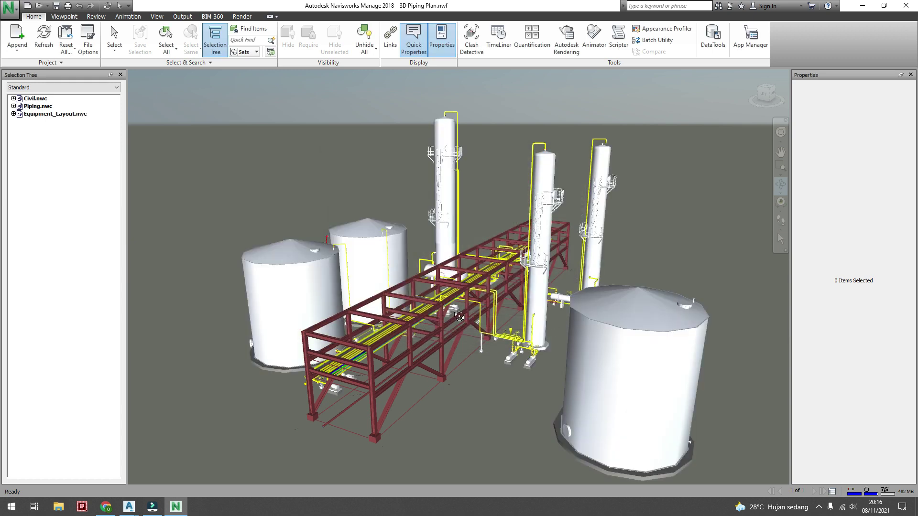
{"action": "left_click_drag", "start_coordinate": [424, 361], "coordinate": [326, 295]}
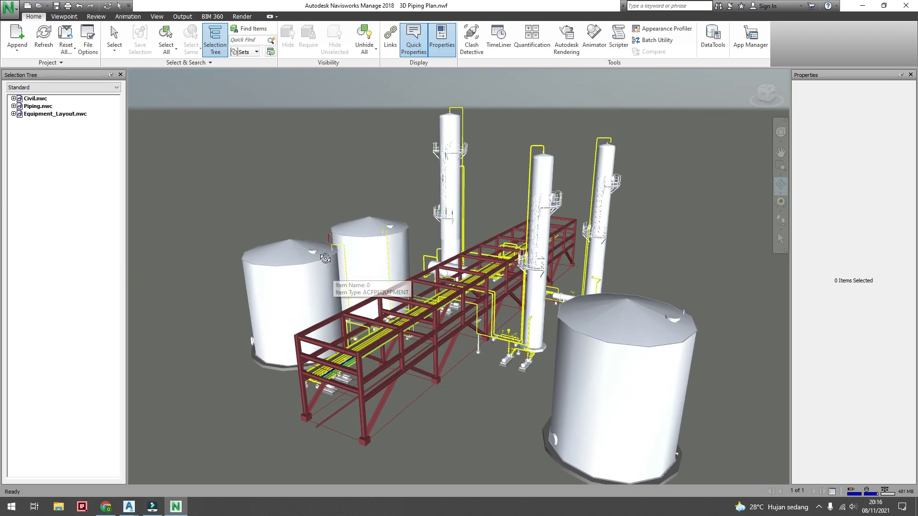
{"action": "mouse_move", "coordinate": [361, 270]}
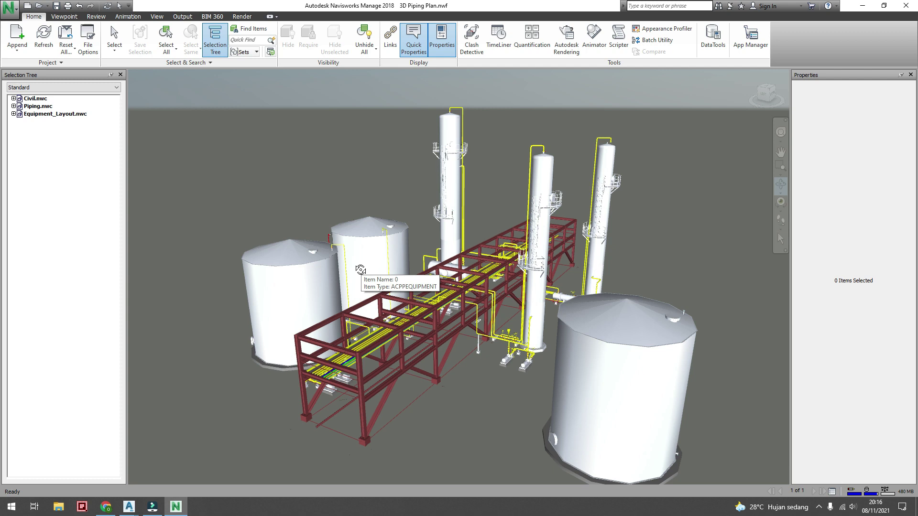
{"action": "left_click_drag", "start_coordinate": [352, 271], "coordinate": [353, 271]}
{"action": "mouse_move", "coordinate": [294, 280]}
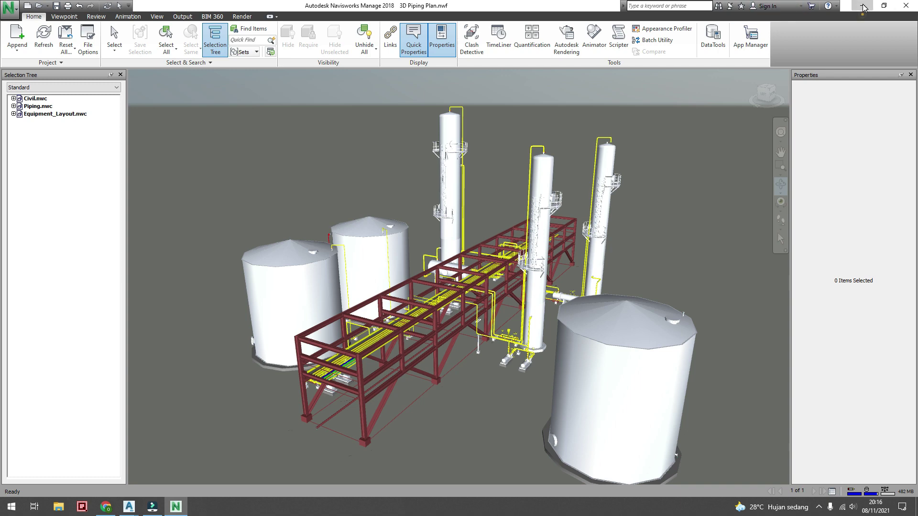
Switch to AutoCAD Plant 3D and bring up the Piping drawing
{"action": "key", "text": "alt+Tab"}
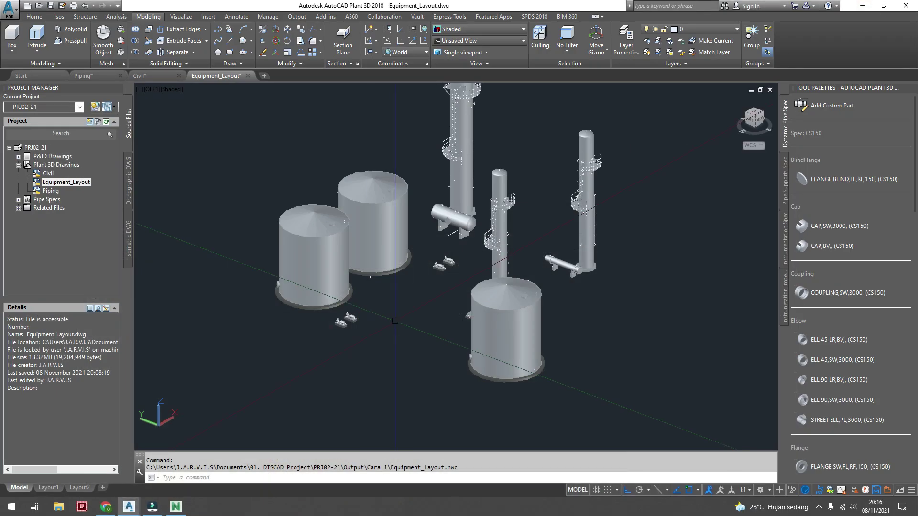
{"action": "left_click", "coordinate": [97, 76]}
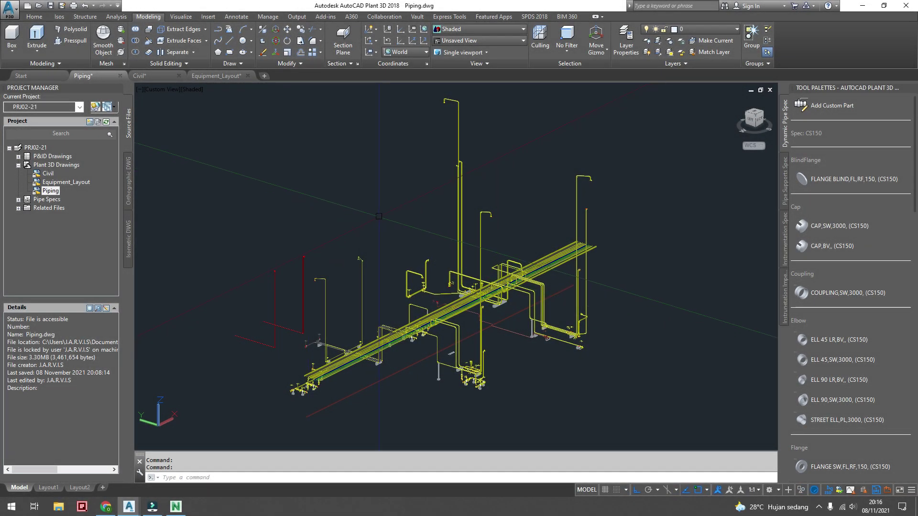
{"action": "scroll", "coordinate": [378, 216], "scroll_direction": "down", "scroll_amount": 4}
{"action": "scroll", "coordinate": [379, 218], "scroll_direction": "up", "scroll_amount": 3}
{"action": "middle_click_drag", "start_coordinate": [379, 218], "coordinate": [379, 244], "text": "shift"}
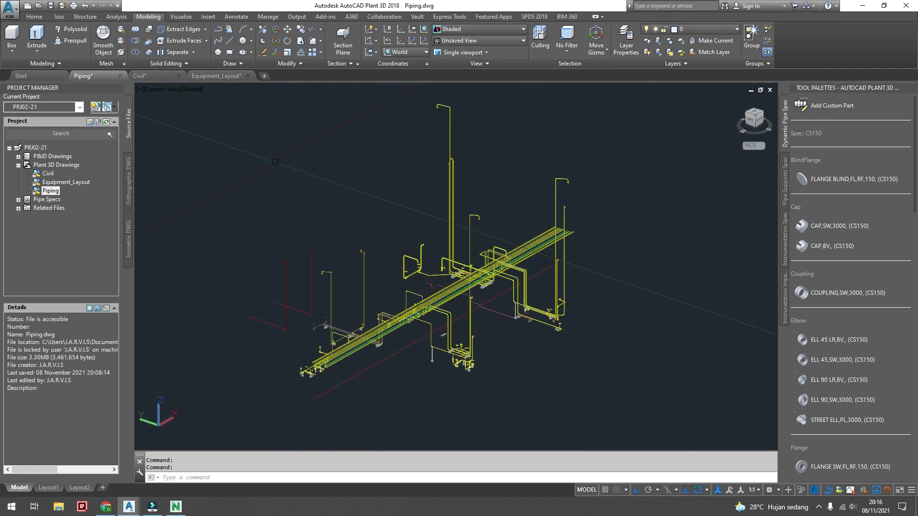
Export the Piping drawing as the 3D DWF file Piping.dwfx into a new folder Cara 2 inside the project's Output folder
{"action": "left_click", "coordinate": [297, 17]}
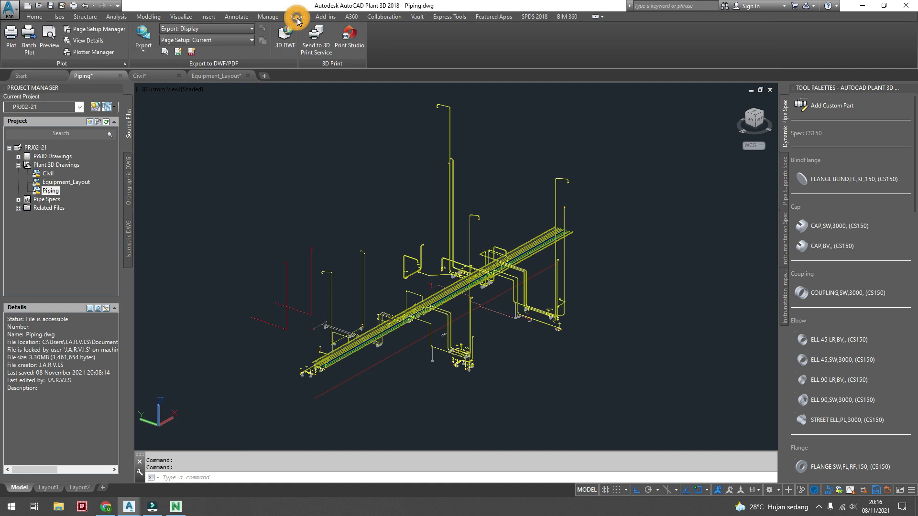
{"action": "left_click", "coordinate": [286, 42]}
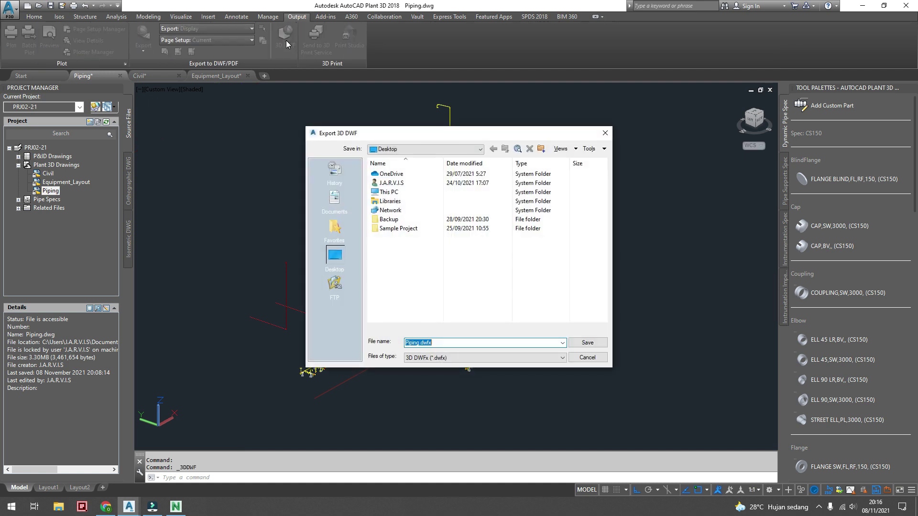
{"action": "left_click", "coordinate": [334, 198]}
{"action": "double_click", "coordinate": [400, 175]}
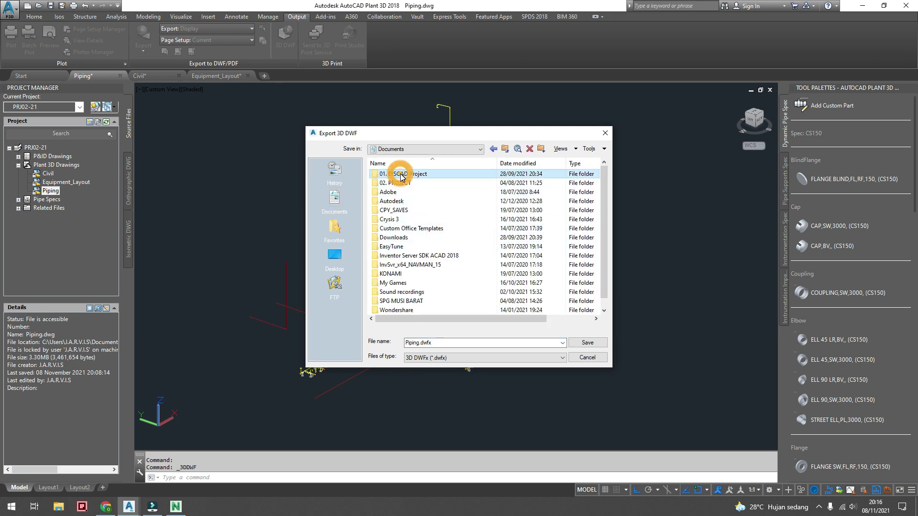
{"action": "left_click", "coordinate": [398, 201]}
{"action": "double_click", "coordinate": [399, 203]}
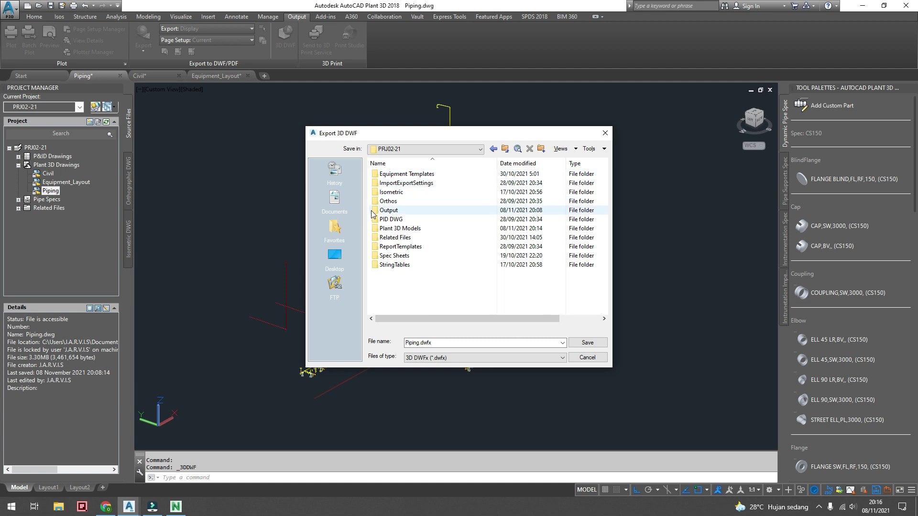
{"action": "left_click", "coordinate": [395, 211]}
{"action": "double_click", "coordinate": [395, 211]}
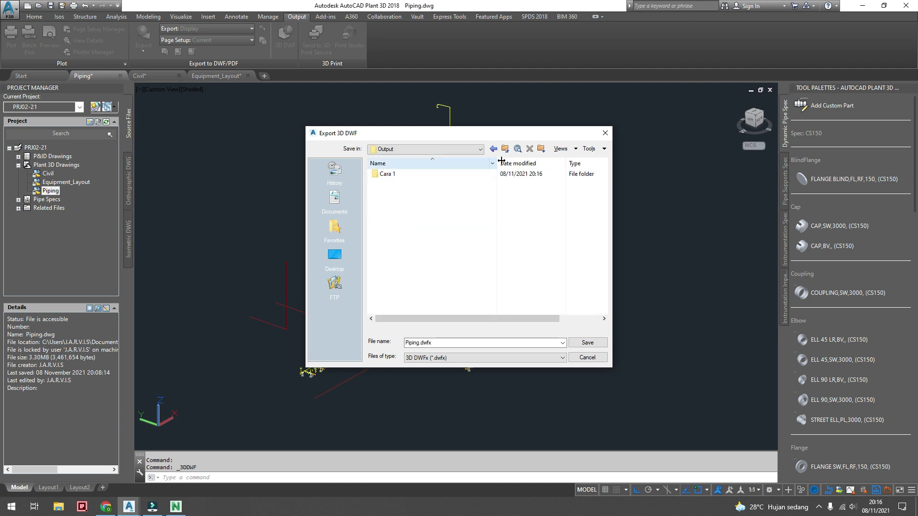
{"action": "left_click", "coordinate": [541, 148]}
{"action": "type", "text": "Cara 2"}
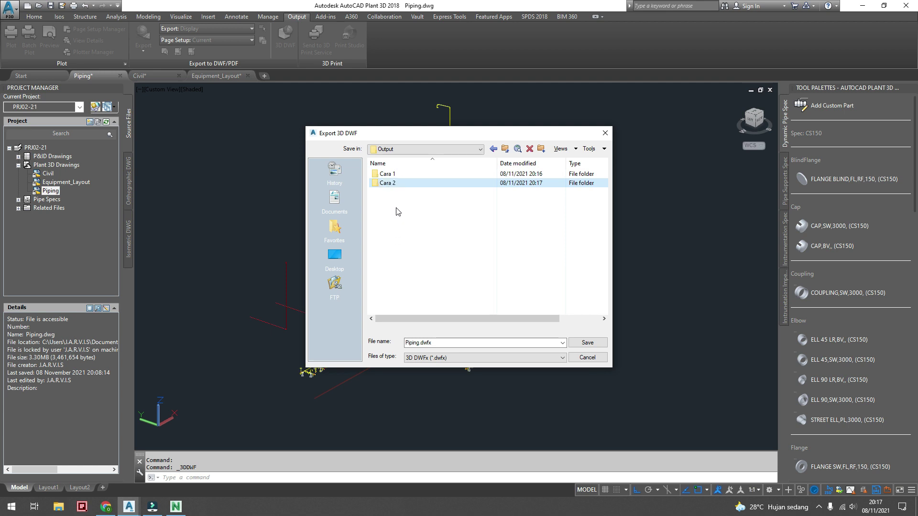
{"action": "double_click", "coordinate": [396, 183]}
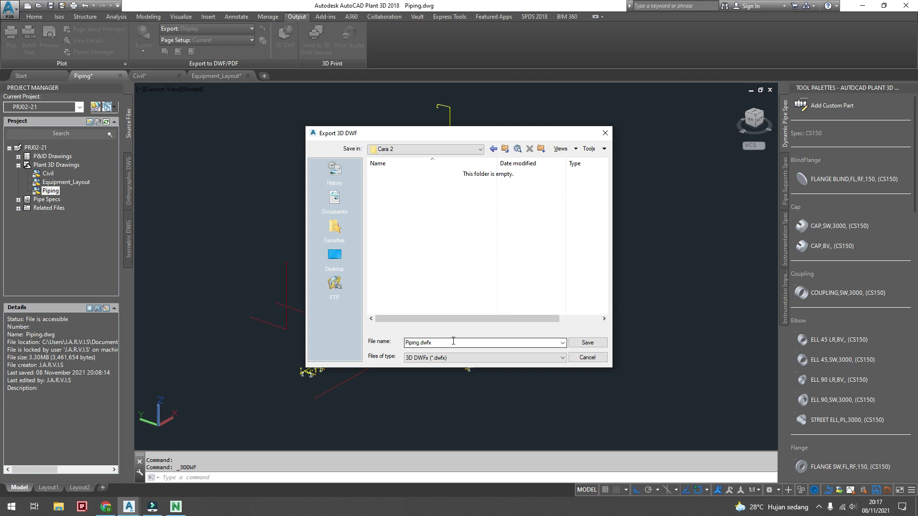
{"action": "left_click", "coordinate": [587, 343]}
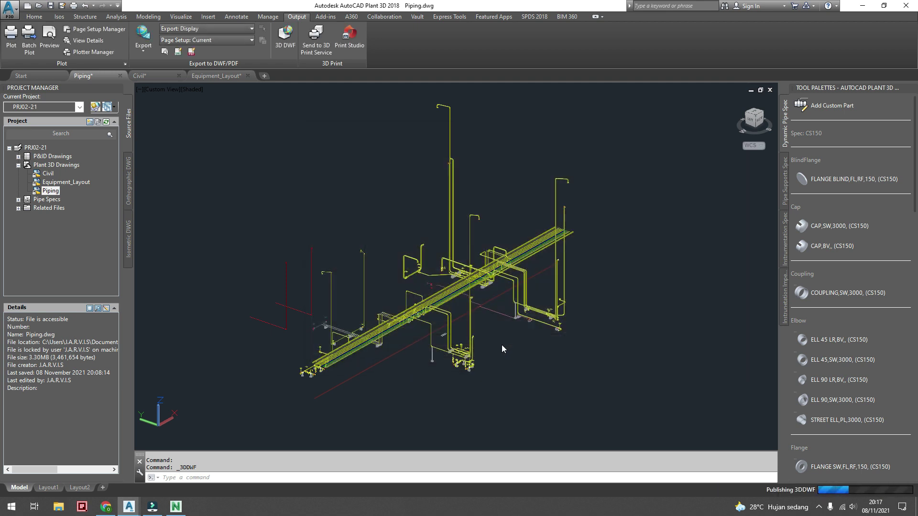
Export the Civil drawing as the 3D DWF file Civil.dwfx into Output\Cara 2
{"action": "left_click", "coordinate": [139, 76]}
{"action": "left_click", "coordinate": [285, 38]}
{"action": "left_click", "coordinate": [425, 148]}
{"action": "left_click", "coordinate": [430, 285]}
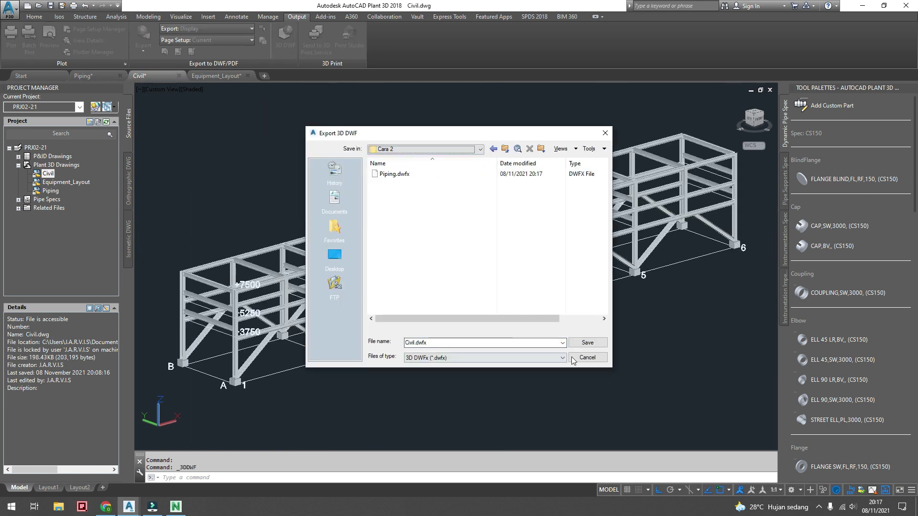
{"action": "left_click", "coordinate": [588, 343]}
Export the Equipment_Layout drawing as the 3D DWF file Equipment_Layout.dwfx into Output\Cara 2
{"action": "left_click", "coordinate": [216, 75]}
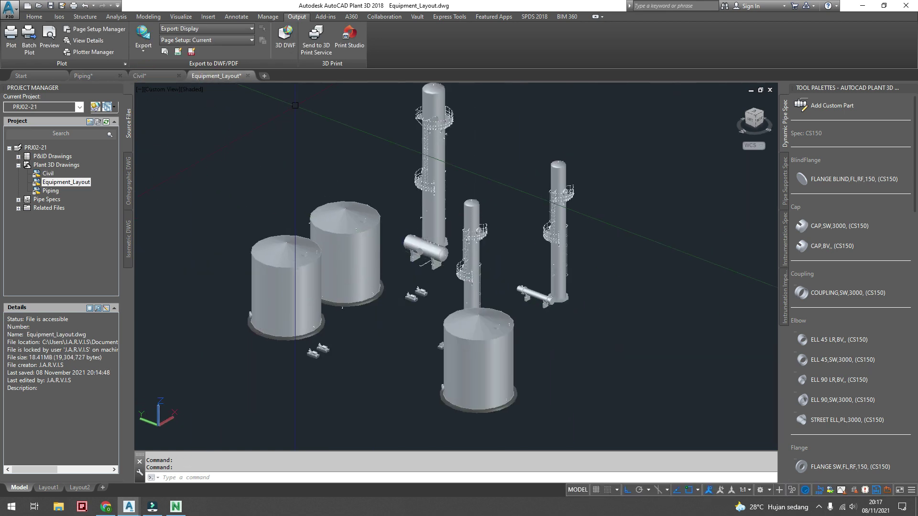
{"action": "left_click", "coordinate": [286, 39]}
{"action": "left_click", "coordinate": [589, 342]}
Switch to Navisworks Manage, start a new file, and append Civil.dwfx, Equipment_Layout.dwfx and Piping.dwfx from Output\Cara 2
{"action": "left_click", "coordinate": [179, 511]}
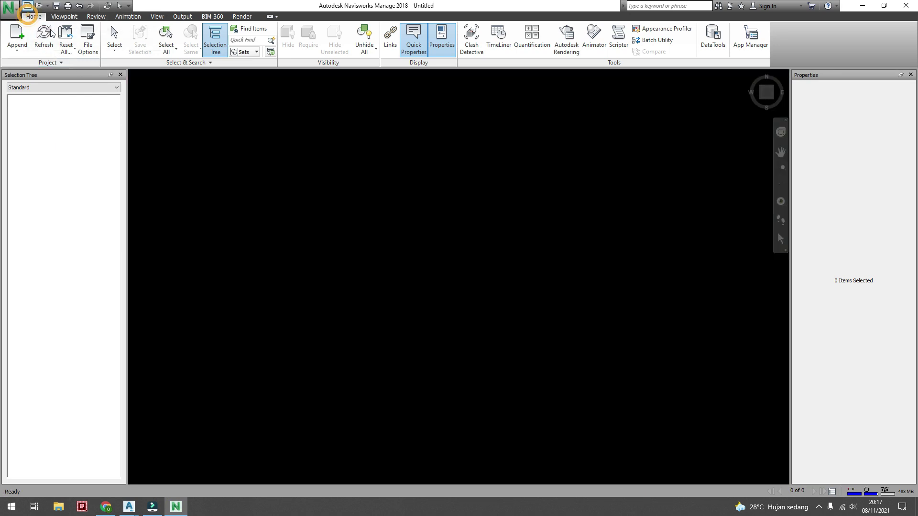
{"action": "left_click", "coordinate": [28, 6]}
{"action": "left_click", "coordinate": [19, 35]}
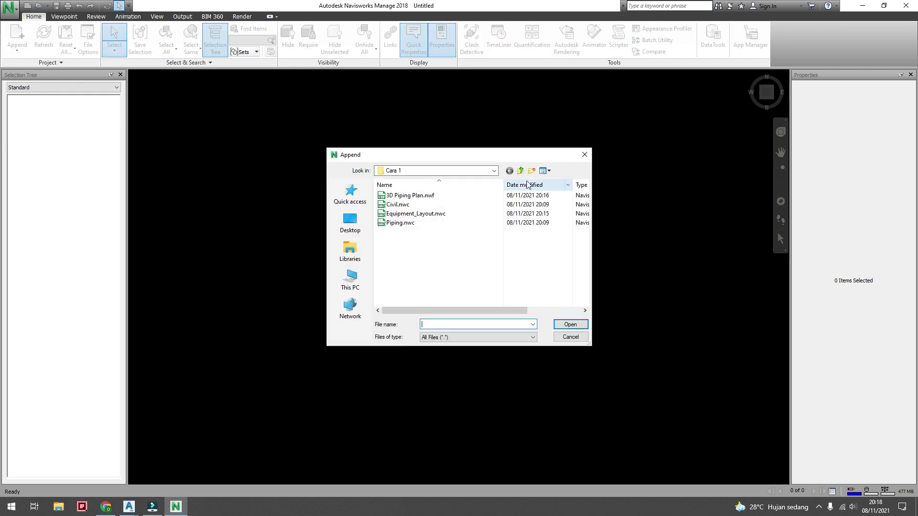
{"action": "left_click", "coordinate": [521, 171]}
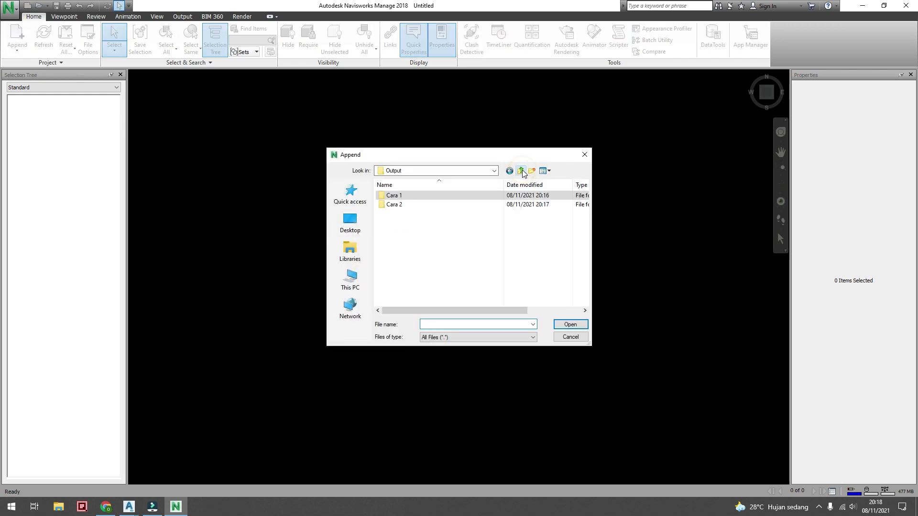
{"action": "double_click", "coordinate": [408, 208]}
{"action": "left_click_drag", "start_coordinate": [423, 226], "coordinate": [394, 198]}
{"action": "left_click", "coordinate": [570, 324]}
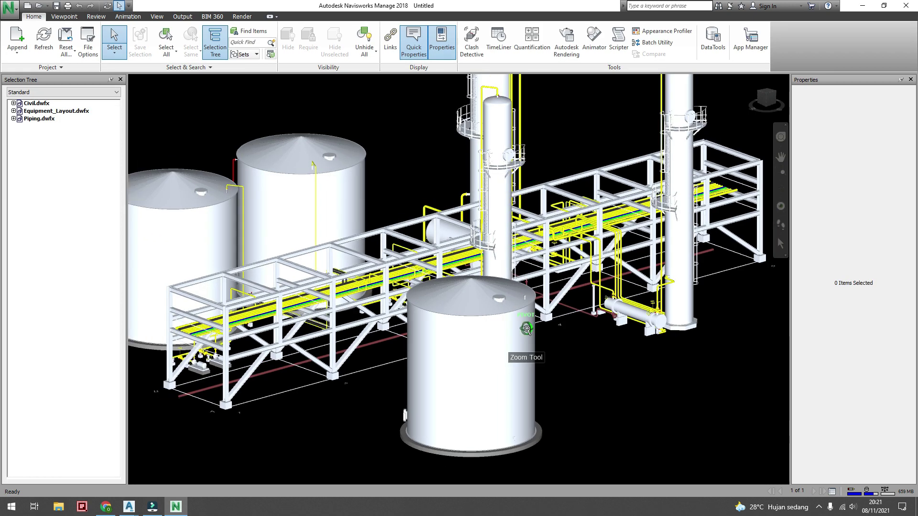
Override the color of the two storage tanks behind the pipe rack with blue
{"action": "scroll", "coordinate": [527, 329], "scroll_direction": "down", "scroll_amount": 4}
{"action": "scroll", "coordinate": [397, 330], "scroll_direction": "up", "scroll_amount": 2}
{"action": "middle_click_drag", "start_coordinate": [397, 330], "coordinate": [376, 374]}
{"action": "left_click", "coordinate": [311, 253]}
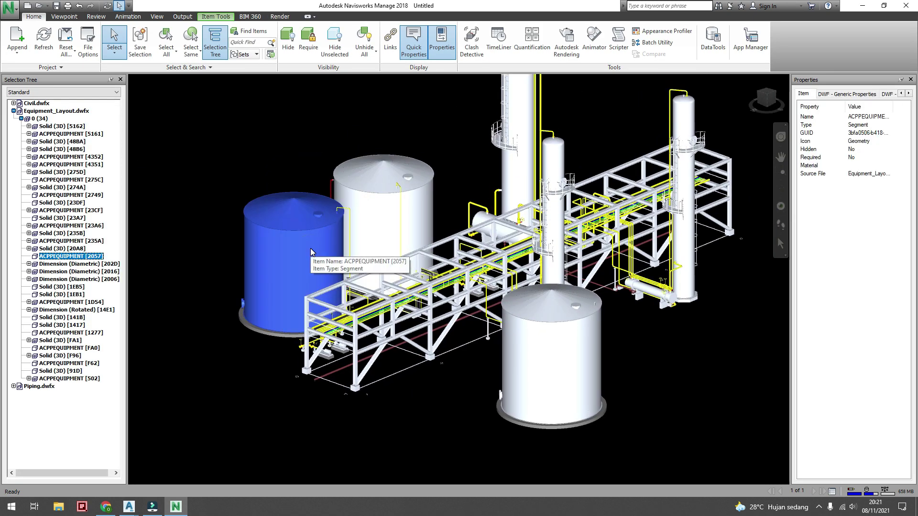
{"action": "left_click", "coordinate": [400, 225], "text": "ctrl"}
{"action": "right_click", "coordinate": [385, 168]}
{"action": "mouse_move", "coordinate": [459, 374]}
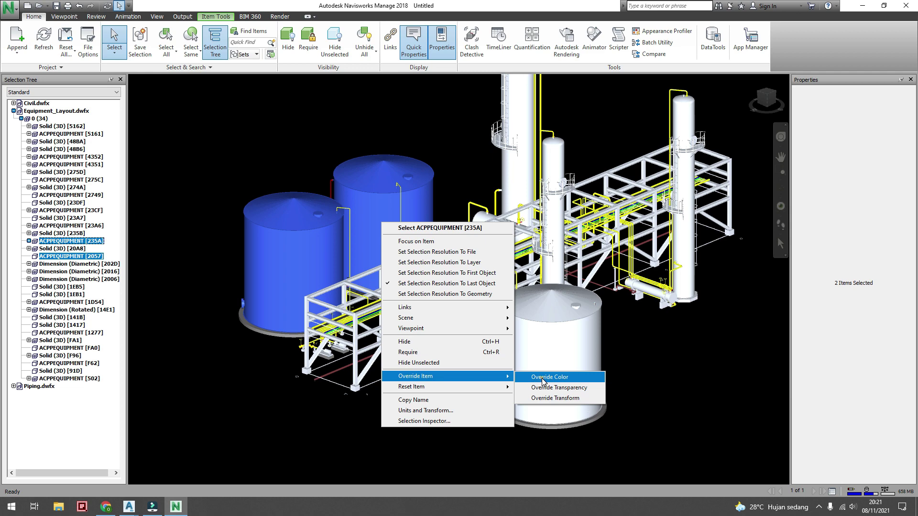
{"action": "left_click", "coordinate": [550, 375]}
{"action": "left_click", "coordinate": [477, 198]}
{"action": "left_click", "coordinate": [424, 317]}
{"action": "left_click", "coordinate": [427, 128]}
Save the combined model as 3D Piping Plan Cara 2.nwf in the Cara 2 folder
{"action": "mouse_move", "coordinate": [450, 254]}
{"action": "middle_mouse_down", "text": "shift"}
{"action": "mouse_move", "coordinate": [437, 251]}
{"action": "mouse_move", "coordinate": [461, 251]}
{"action": "mouse_move", "coordinate": [446, 248]}
{"action": "middle_mouse_up", "text": "shift"}
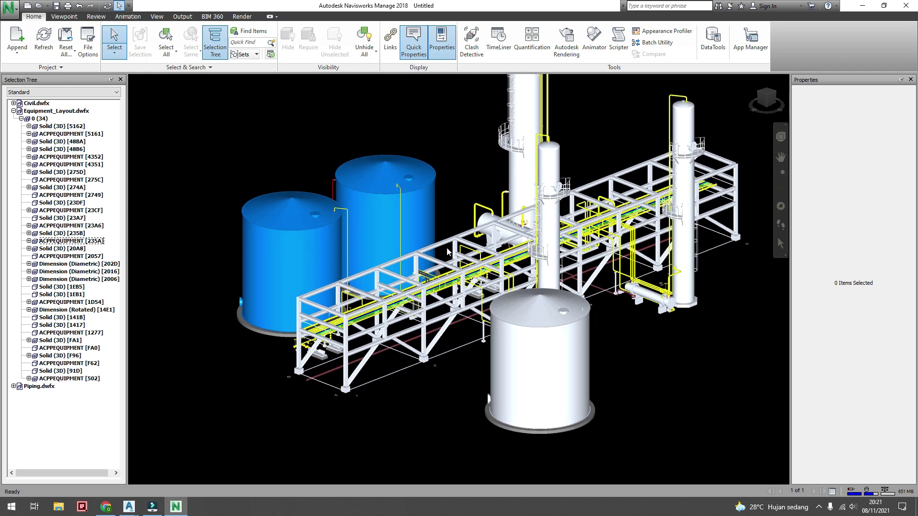
{"action": "left_click", "coordinate": [56, 6]}
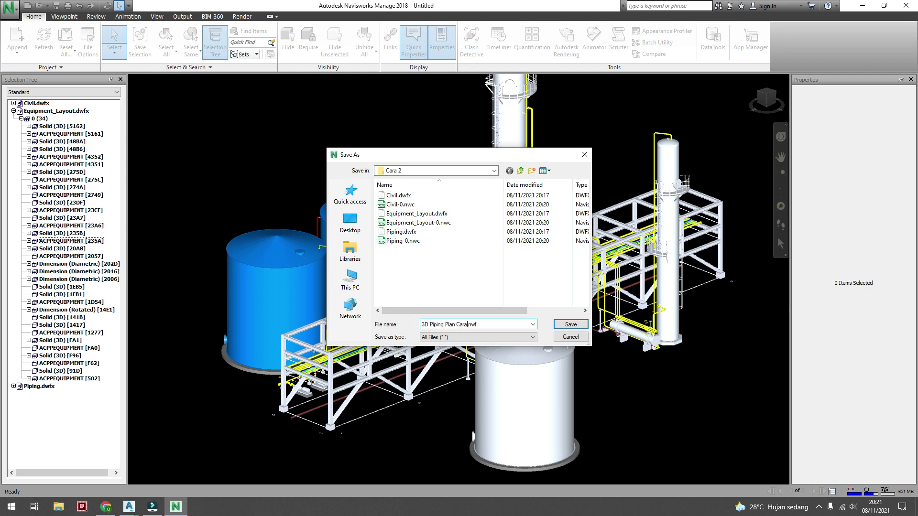
{"action": "left_click", "coordinate": [583, 329]}
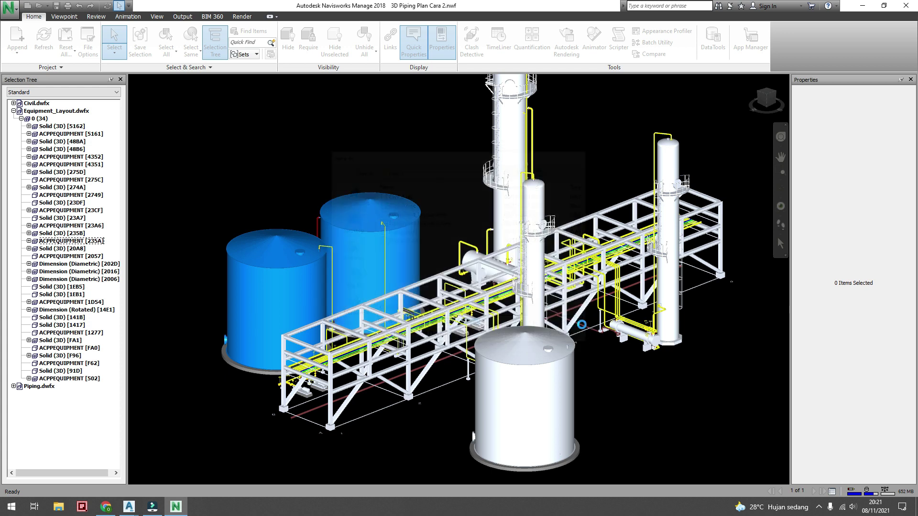
Return to AutoCAD Plant 3D, delete the copied front storage tank with its base from Equipment_Layout, and save the drawing
{"action": "left_click", "coordinate": [861, 5]}
{"action": "left_click", "coordinate": [537, 412]}
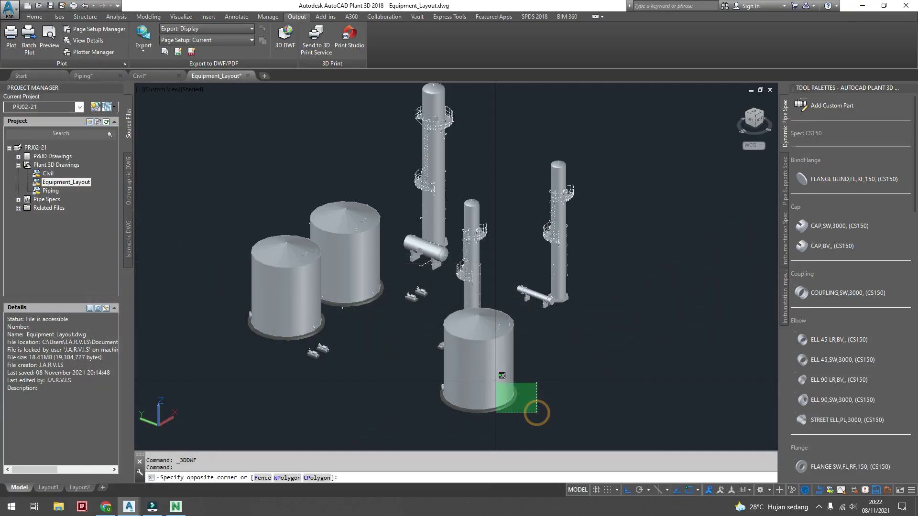
{"action": "left_click", "coordinate": [442, 376]}
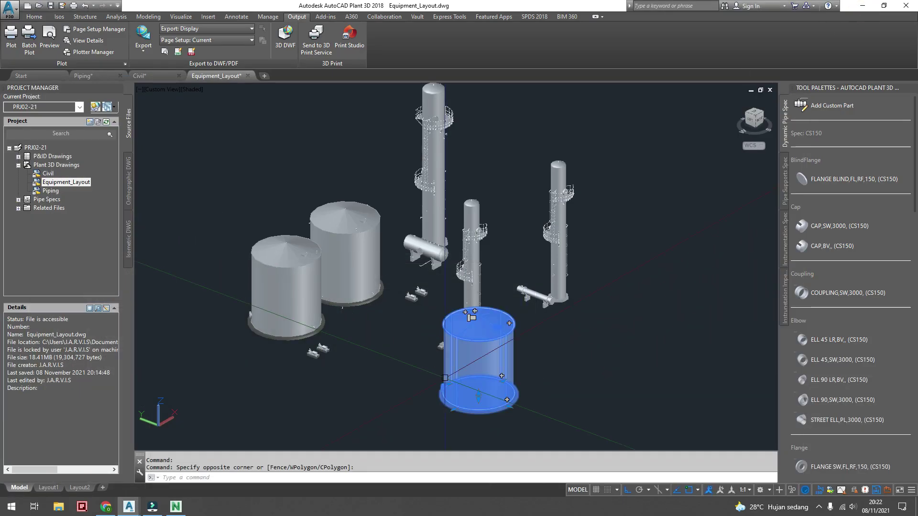
{"action": "key", "text": "Delete"}
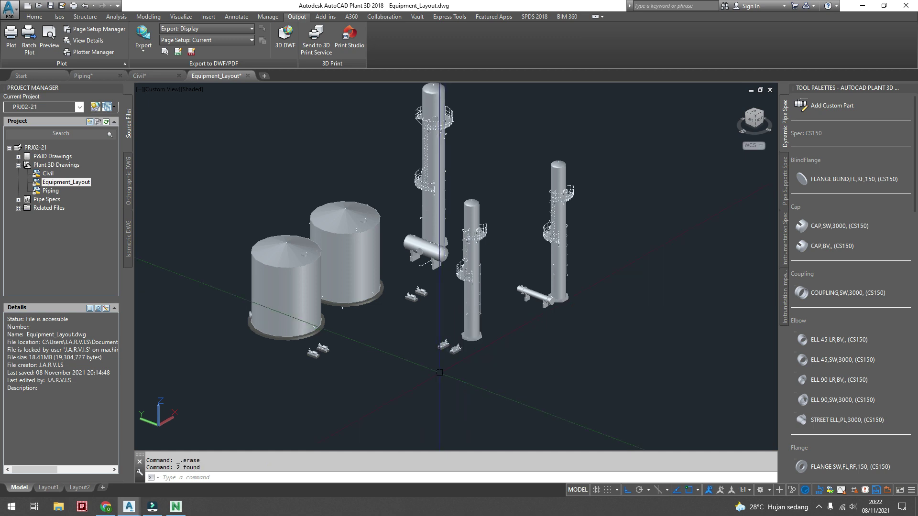
{"action": "left_click", "coordinate": [50, 6]}
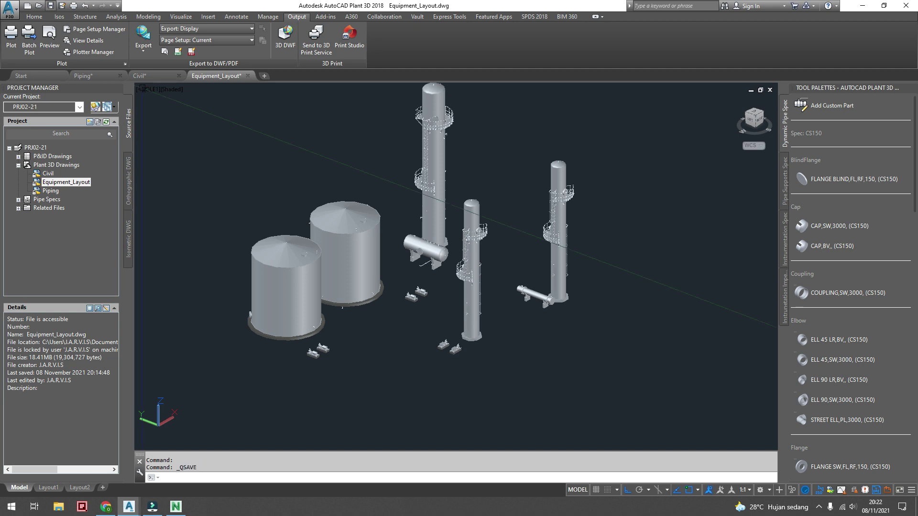
Export the changed Equipment_Layout drawing as 3D DWF, replacing Equipment_Layout.dwfx in Output\Cara 2
{"action": "left_click", "coordinate": [287, 44]}
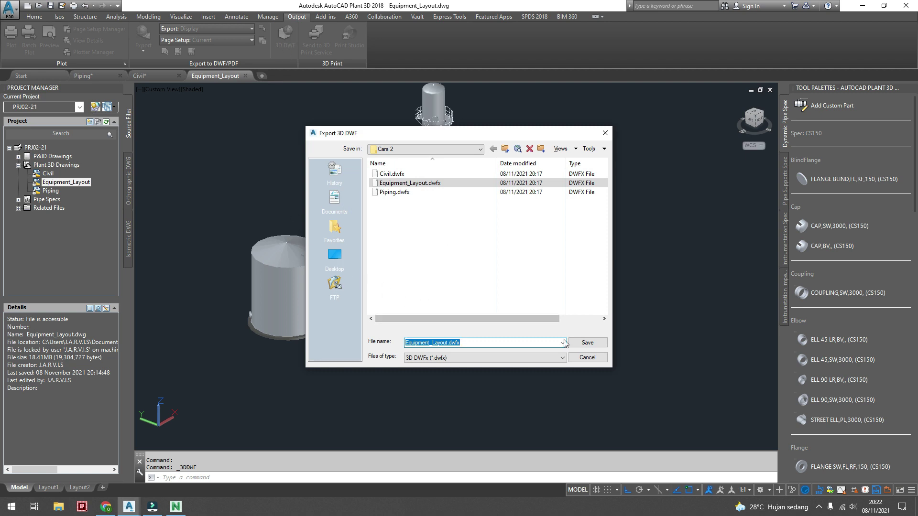
{"action": "left_click", "coordinate": [593, 344]}
{"action": "left_click", "coordinate": [446, 274]}
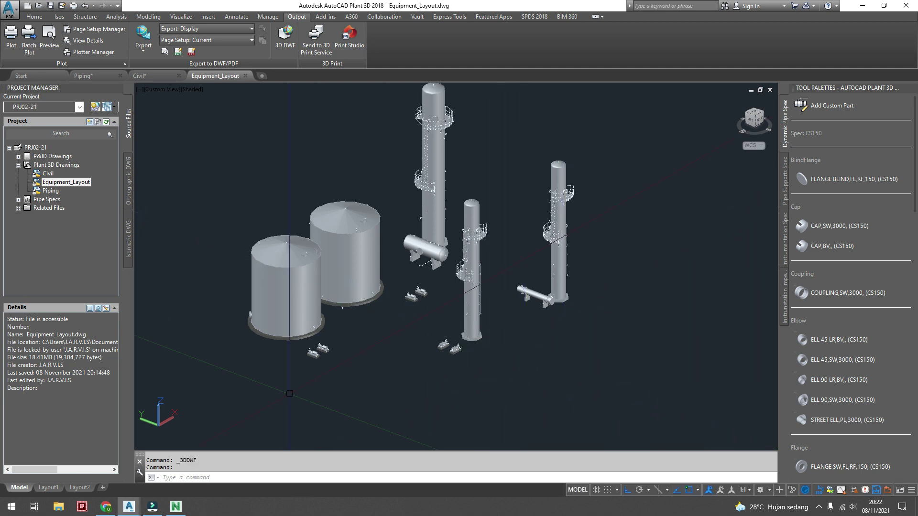
Switch to Navisworks Manage and refresh the combined model to load the changed Equipment_Layout export
{"action": "left_click", "coordinate": [179, 509]}
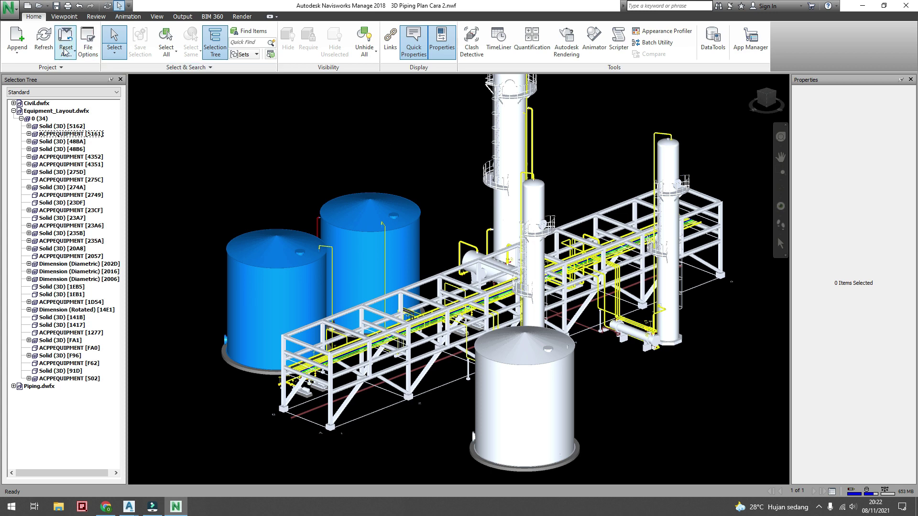
{"action": "left_click", "coordinate": [43, 43]}
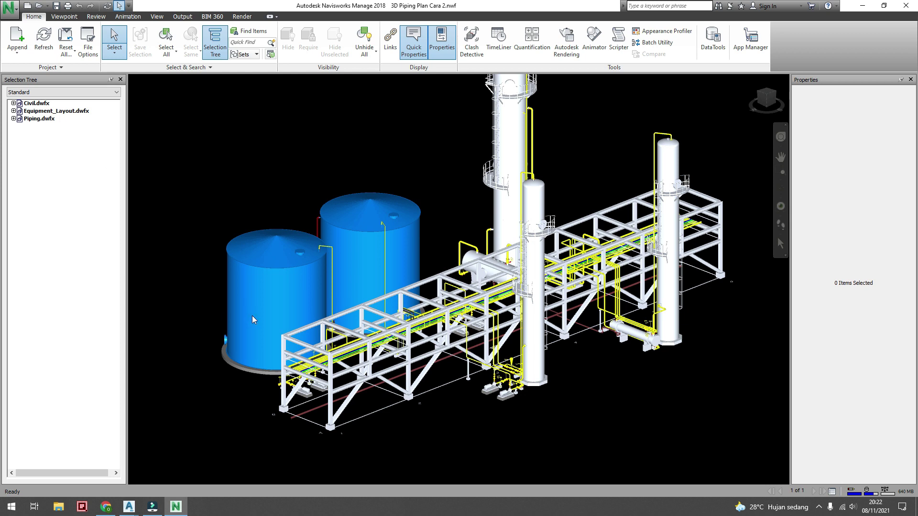
{"action": "scroll", "coordinate": [291, 324], "scroll_direction": "down", "scroll_amount": 3}
{"action": "middle_click_drag", "start_coordinate": [432, 222], "coordinate": [434, 262]}
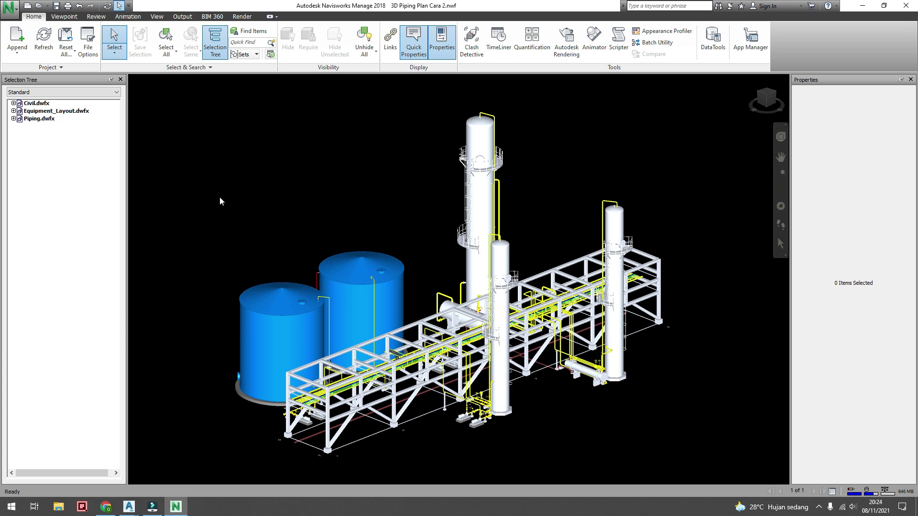
Turn on the sun with its sky and exposure in the Autodesk Rendering environment settings
{"action": "left_click", "coordinate": [239, 16]}
{"action": "left_click", "coordinate": [16, 42]}
{"action": "left_click", "coordinate": [278, 70]}
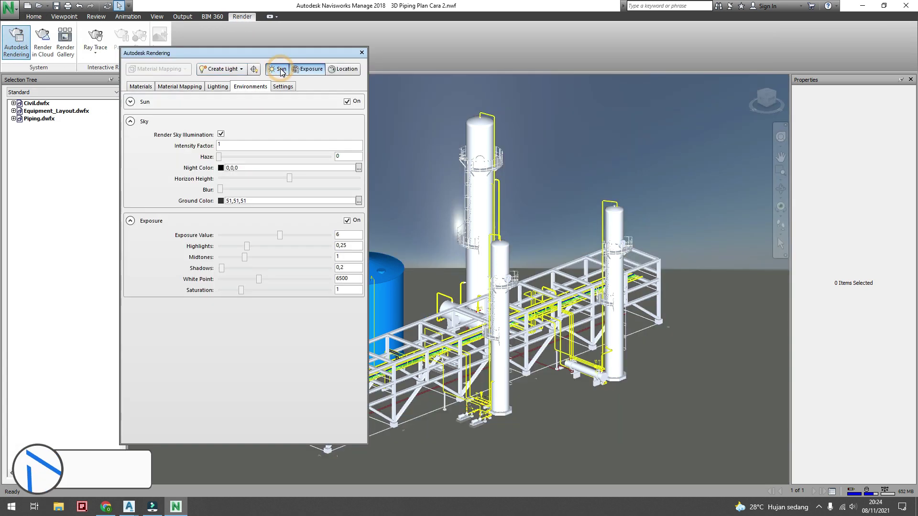
{"action": "left_click", "coordinate": [362, 53]}
Change the viewpoint camera from orthographic to perspective
{"action": "left_click", "coordinate": [64, 16]}
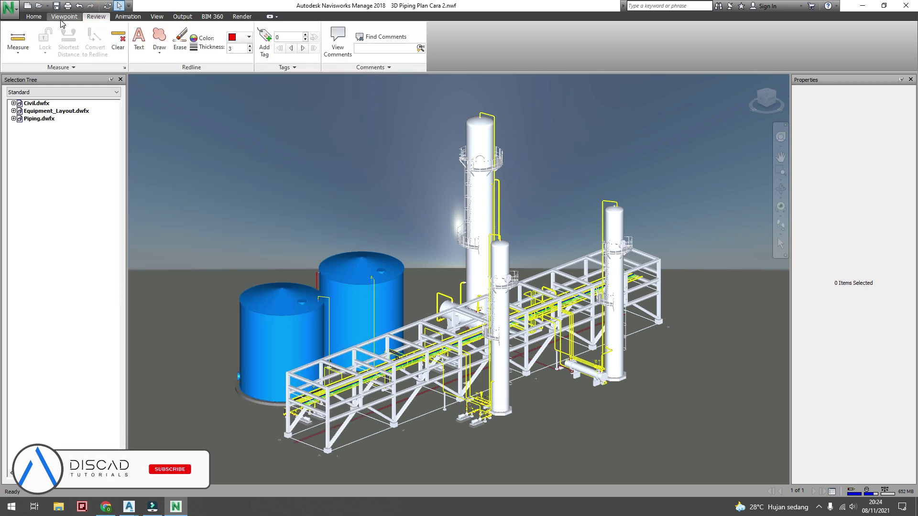
{"action": "left_click", "coordinate": [153, 49]}
{"action": "left_click", "coordinate": [159, 70]}
{"action": "scroll", "coordinate": [477, 262], "scroll_direction": "down", "scroll_amount": 6}
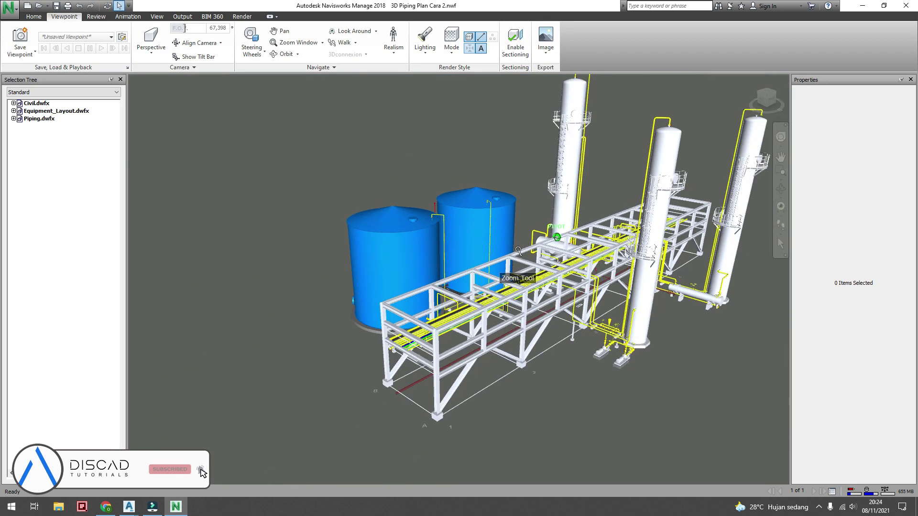
{"action": "left_click", "coordinate": [749, 78]}
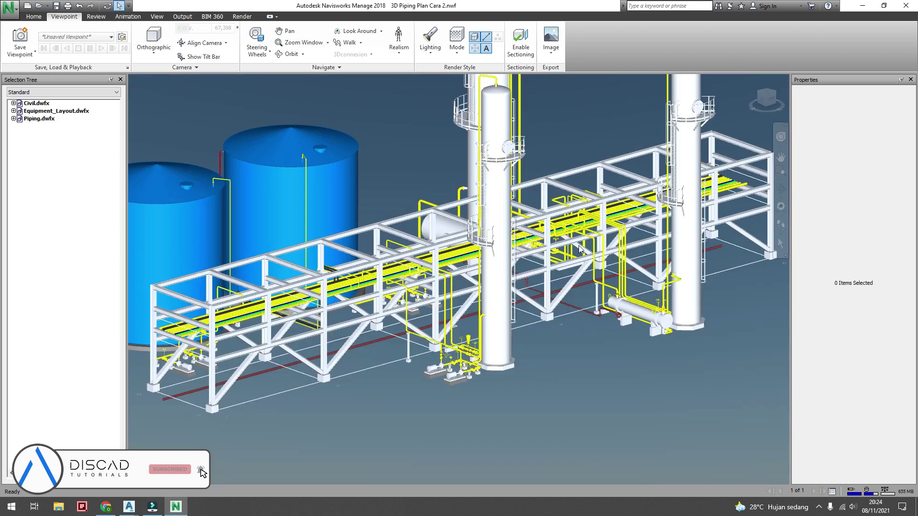
{"action": "scroll", "coordinate": [306, 177], "scroll_direction": "up", "scroll_amount": 3}
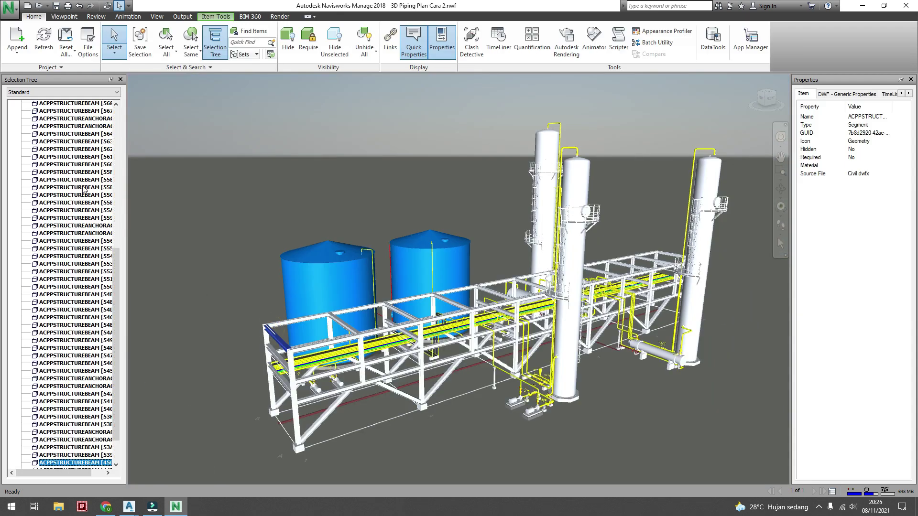
Override the color of the whole Civil.dwfx structure with the basic teal green
{"action": "scroll", "coordinate": [83, 189], "scroll_direction": "up", "scroll_amount": 12}
{"action": "left_click", "coordinate": [36, 104]}
{"action": "right_click", "coordinate": [38, 103]}
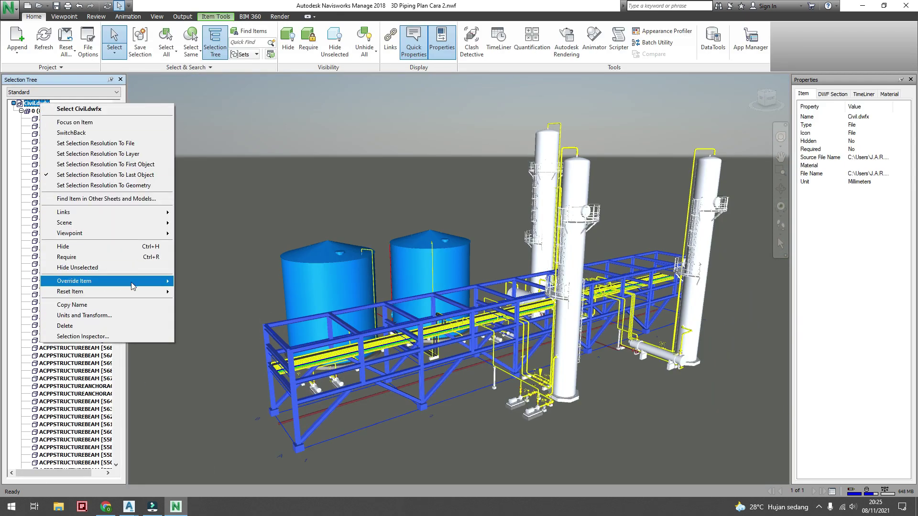
{"action": "left_click", "coordinate": [201, 282]}
{"action": "left_click", "coordinate": [453, 221]}
{"action": "left_click", "coordinate": [423, 317]}
{"action": "left_click", "coordinate": [406, 140]}
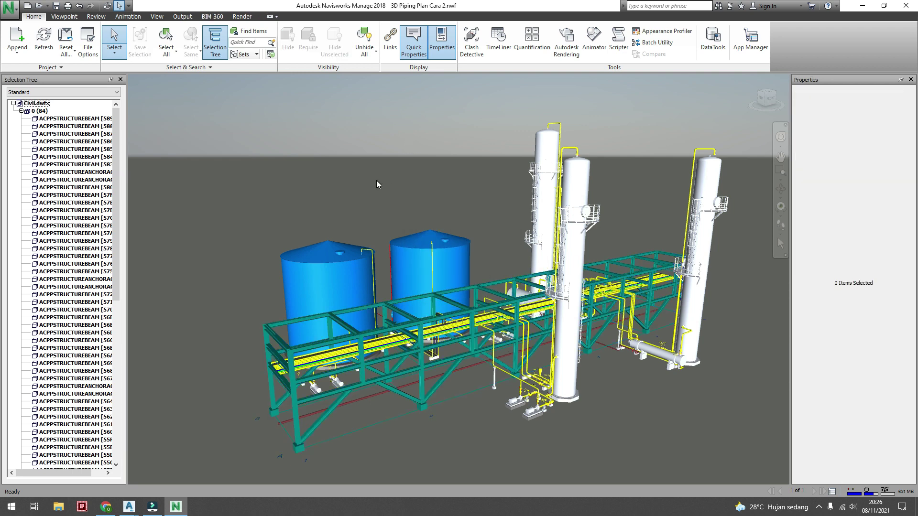
Undo the last color override and recolor the whole Civil.dwfx structure with a darker custom shade of teal green
{"action": "key", "text": "ctrl+z"}
{"action": "right_click", "coordinate": [32, 106]}
{"action": "left_click", "coordinate": [58, 282]}
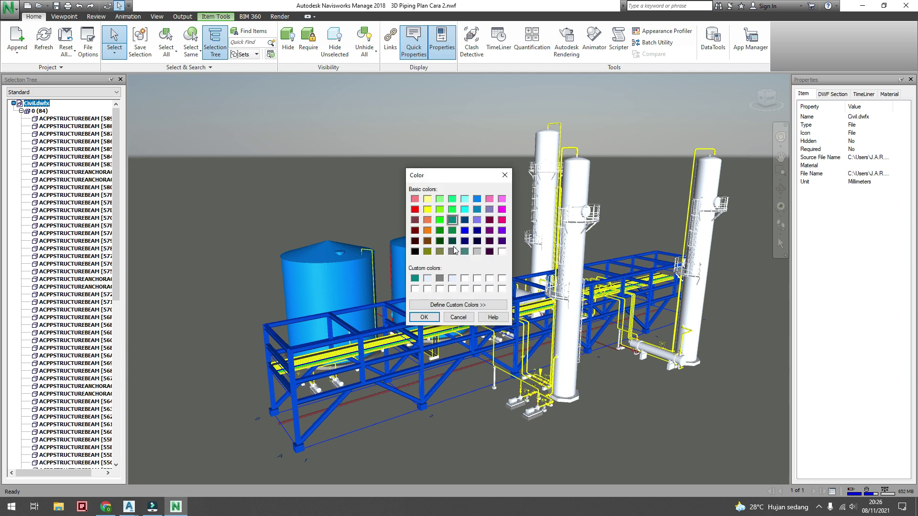
{"action": "left_click", "coordinate": [458, 305]}
{"action": "left_click_drag", "start_coordinate": [611, 251], "coordinate": [617, 265]}
{"action": "left_click", "coordinate": [424, 317]}
{"action": "left_click", "coordinate": [432, 127]}
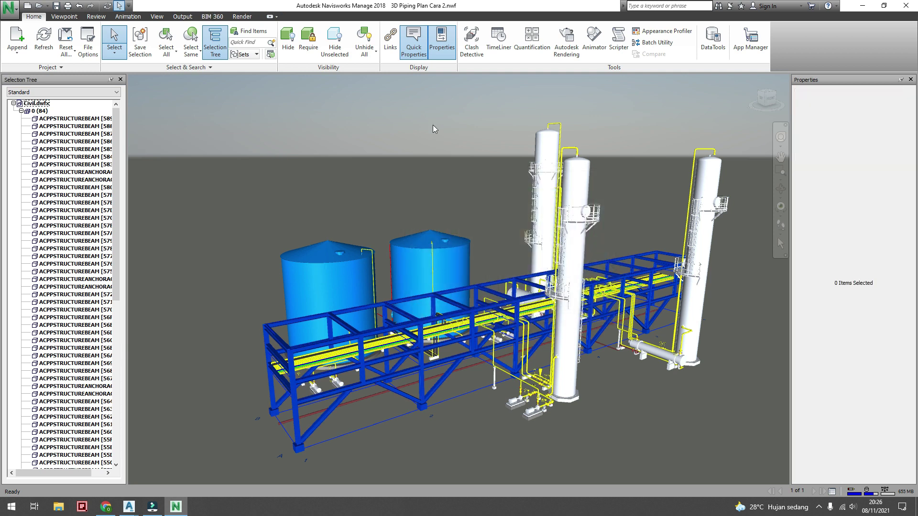
{"action": "middle_click_drag", "start_coordinate": [460, 311], "coordinate": [500, 305], "text": "shift"}
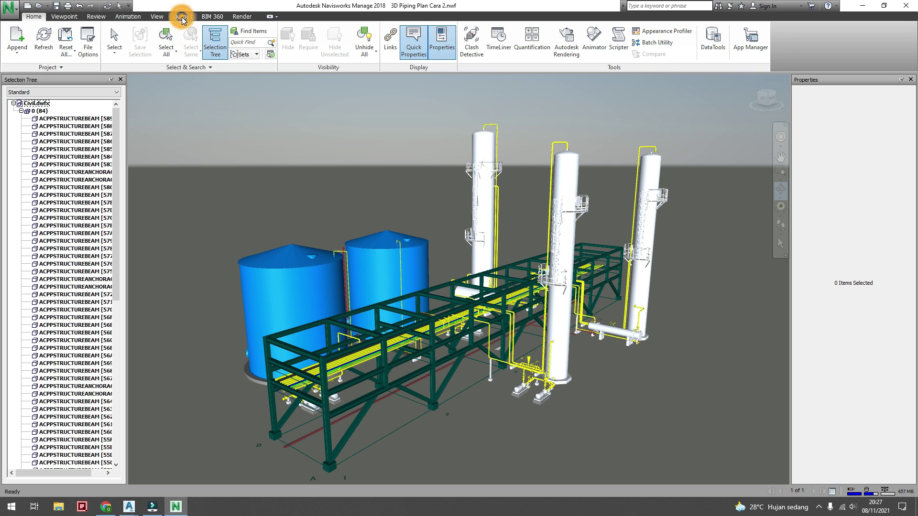
Publish the model as an NWD file named 3d Layout Plan in the Cara 2 folder, leaving the publish properties empty
{"action": "left_click", "coordinate": [183, 18]}
{"action": "left_click", "coordinate": [105, 42]}
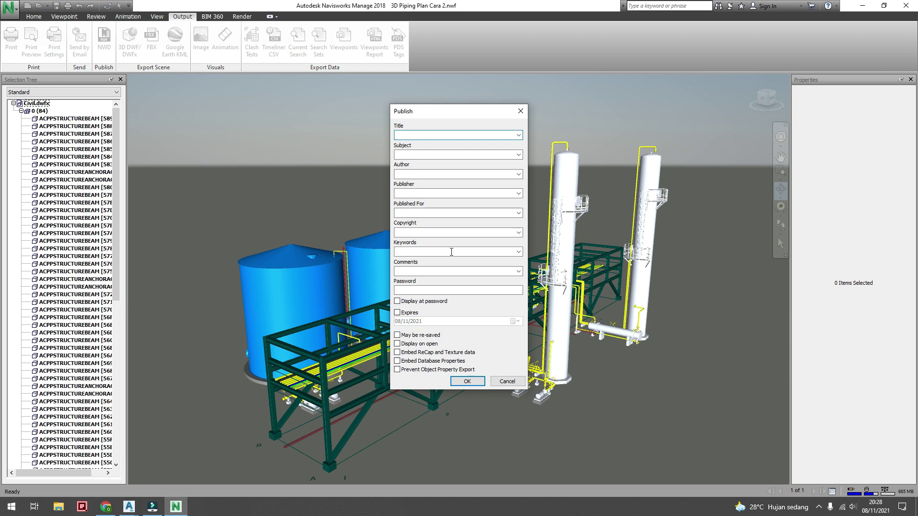
{"action": "left_click", "coordinate": [467, 382]}
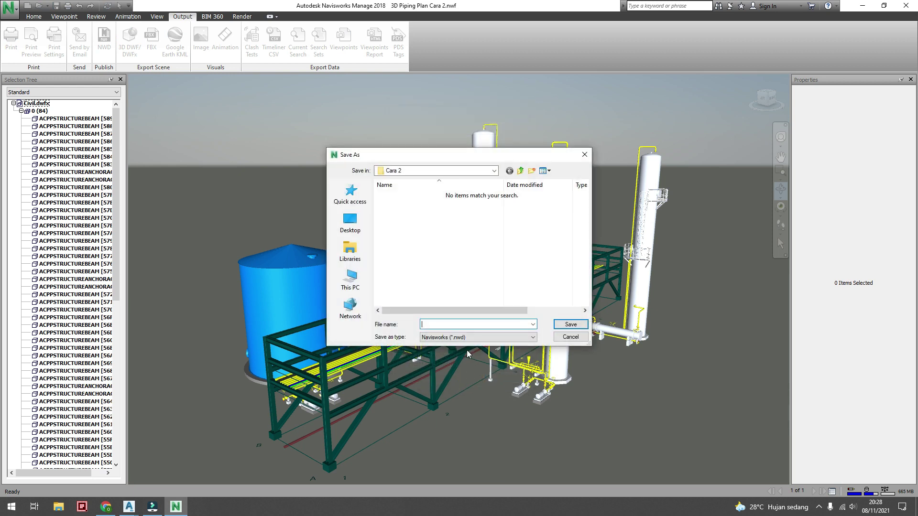
{"action": "type", "text": "3d "}
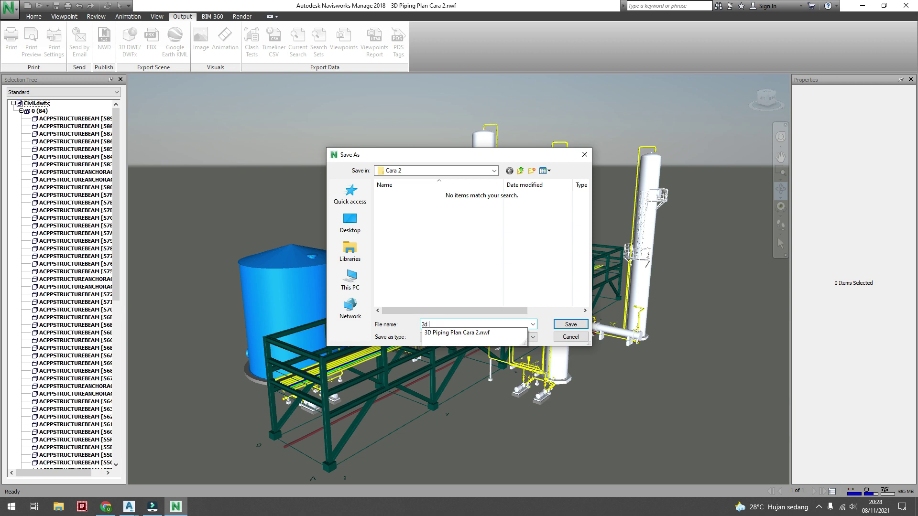
{"action": "type", "text": "Layout Plan"}
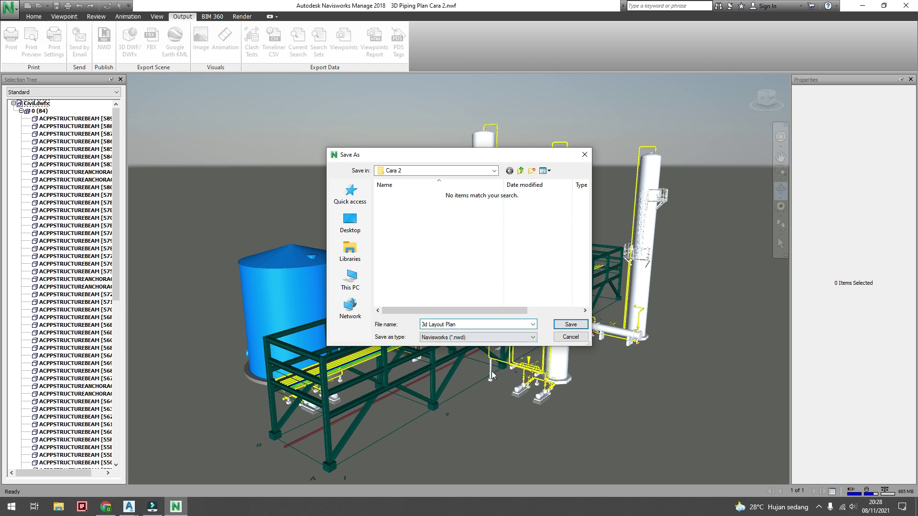
{"action": "left_click", "coordinate": [579, 326]}
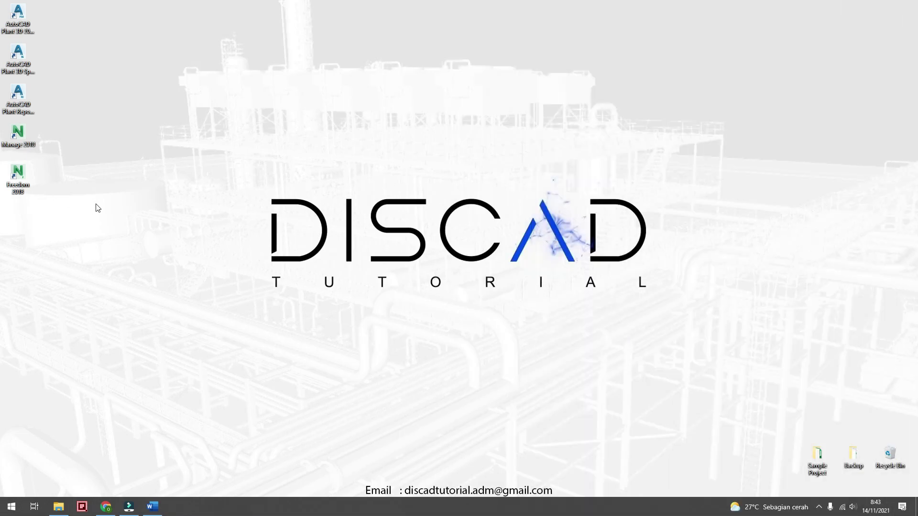
Launch Navisworks Freedom 2018 and open 3d Layout Plan.nwd from the Cara 2 folder to view the published model
{"action": "double_click", "coordinate": [26, 178]}
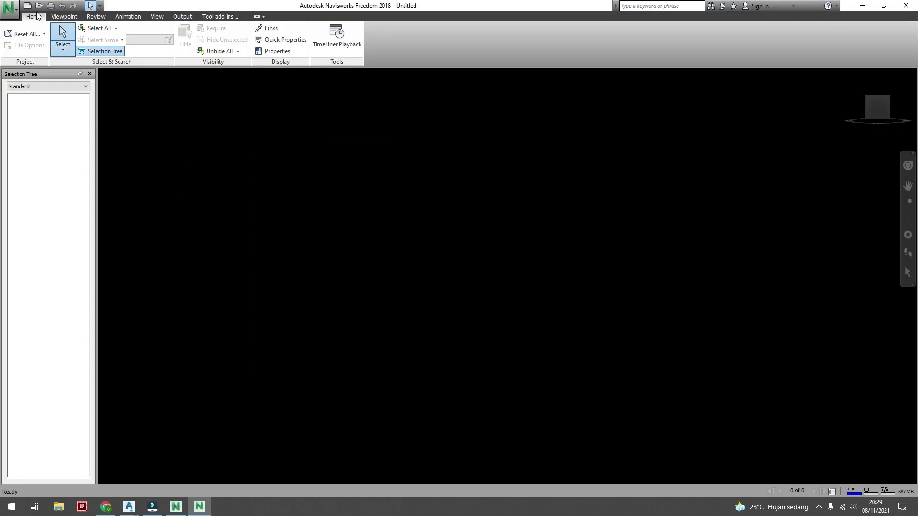
{"action": "left_click", "coordinate": [38, 7]}
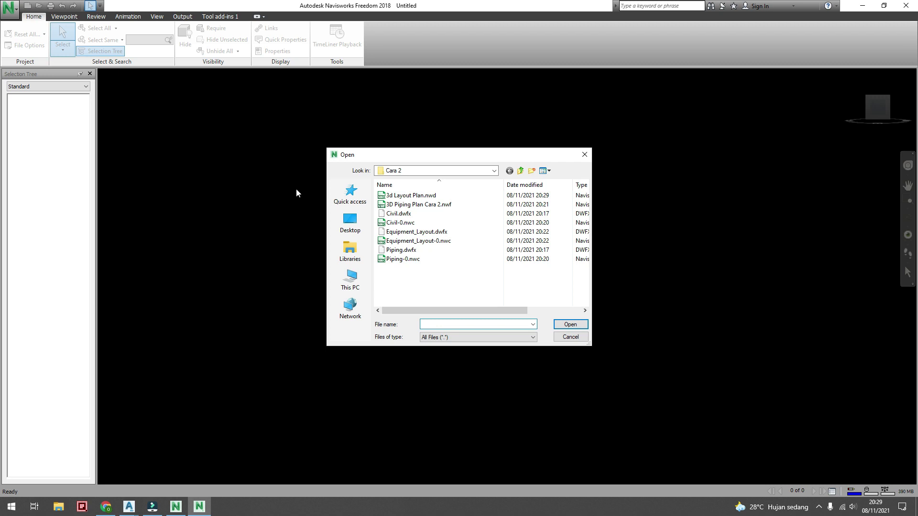
{"action": "left_click", "coordinate": [581, 184]}
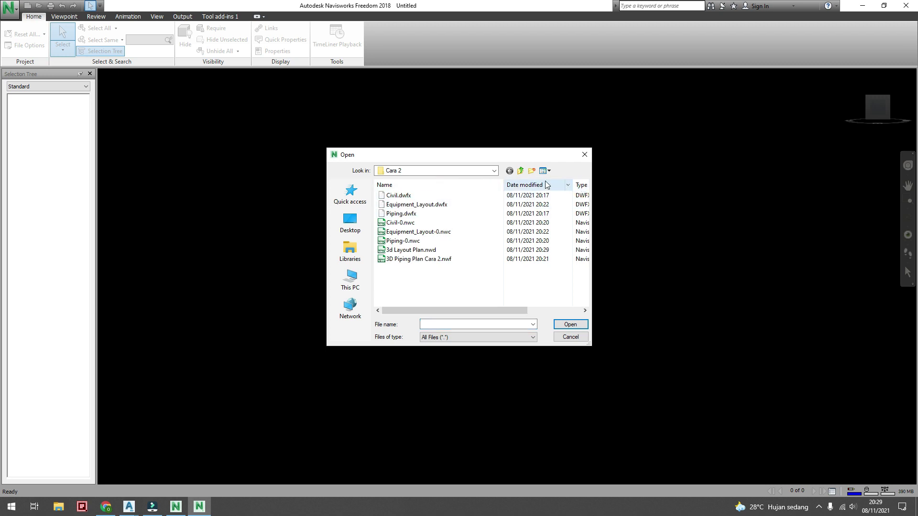
{"action": "left_click", "coordinate": [409, 249]}
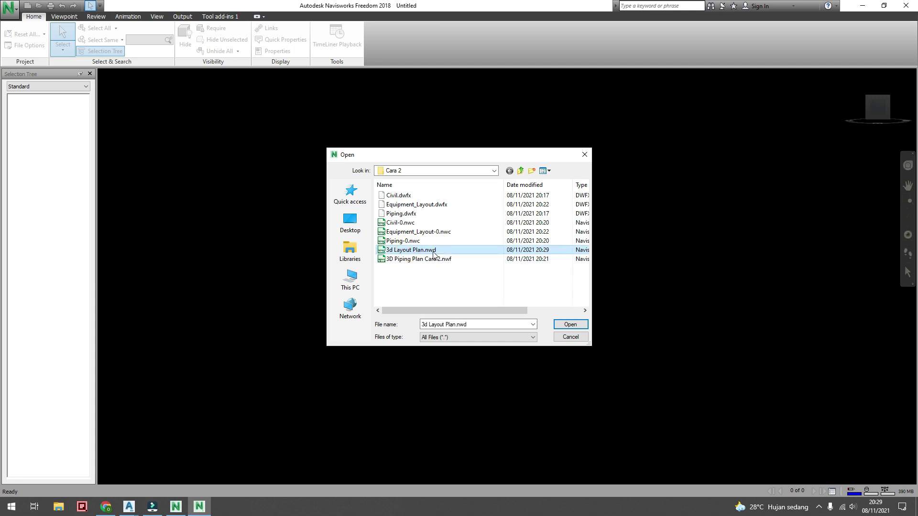
{"action": "left_click", "coordinate": [569, 325]}
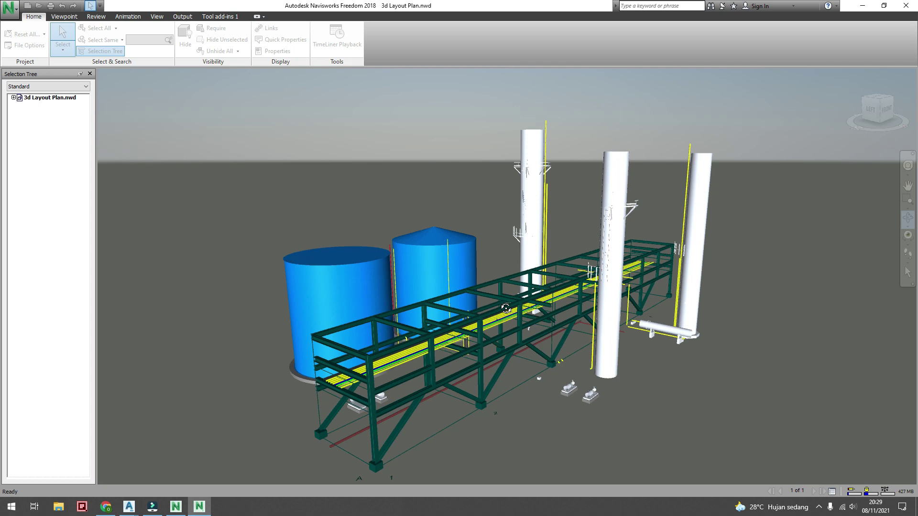
{"action": "left_click_drag", "start_coordinate": [476, 308], "coordinate": [432, 306]}
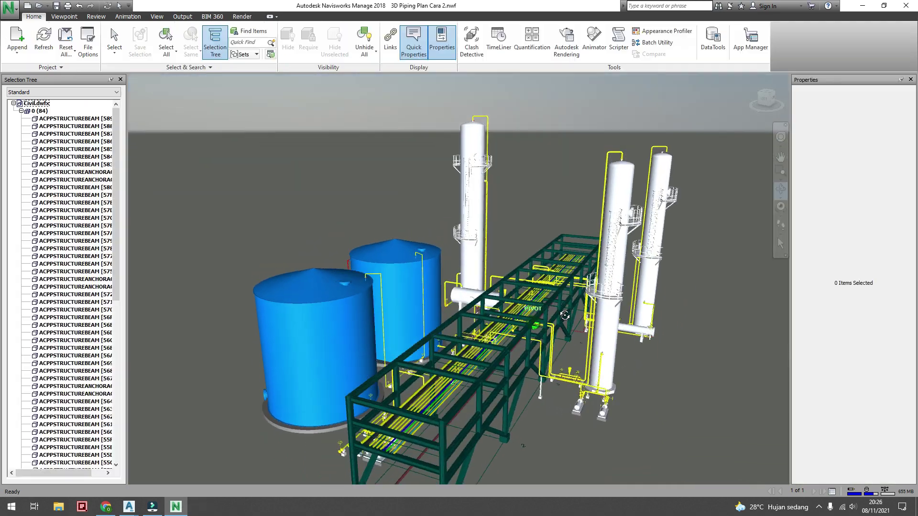
{"action": "mouse_move", "coordinate": [573, 303]}
{"action": "left_mouse_down"}
{"action": "mouse_move", "coordinate": [661, 301]}
{"action": "mouse_move", "coordinate": [581, 295]}
{"action": "left_mouse_up"}
{"action": "scroll", "coordinate": [508, 334], "scroll_direction": "up", "scroll_amount": 4}
{"action": "middle_click_drag", "start_coordinate": [503, 338], "coordinate": [529, 283]}
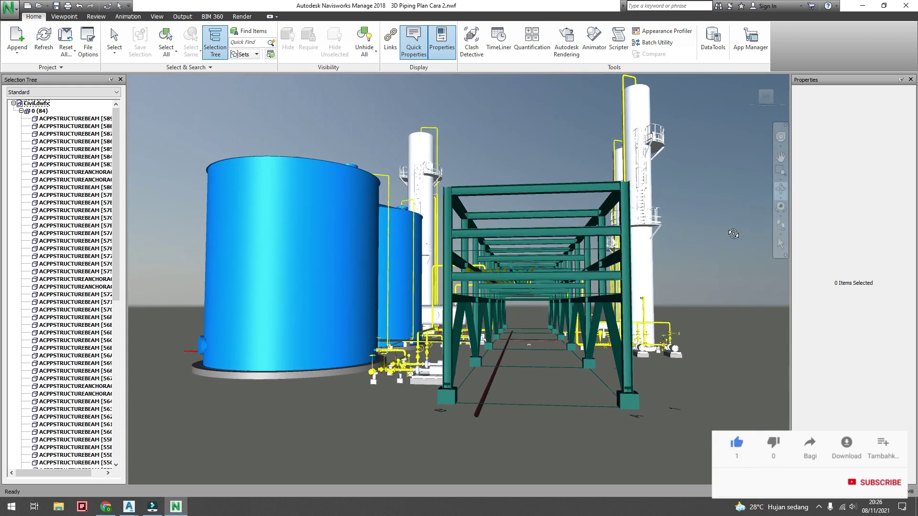
{"action": "left_click", "coordinate": [781, 227]}
{"action": "mouse_move", "coordinate": [536, 407]}
{"action": "left_mouse_down"}
{"action": "mouse_move", "coordinate": [555, 314]}
{"action": "mouse_move", "coordinate": [541, 375]}
{"action": "left_mouse_up"}
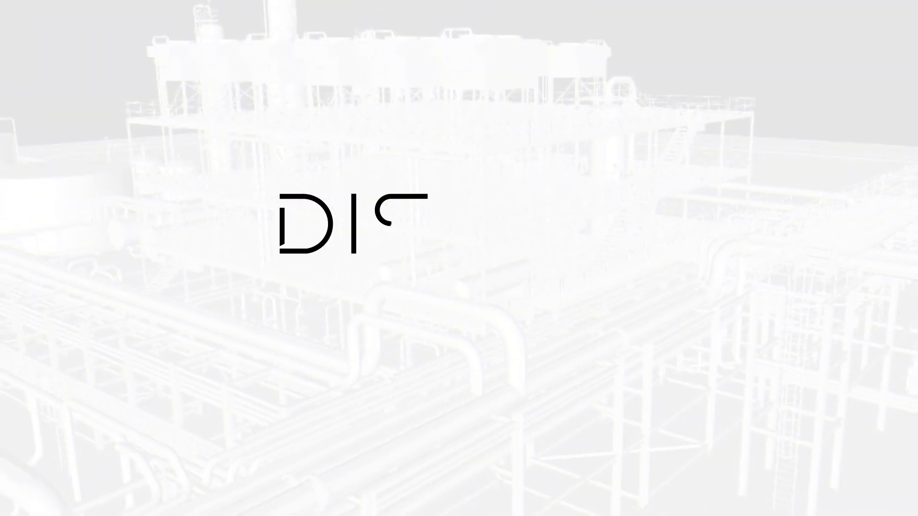